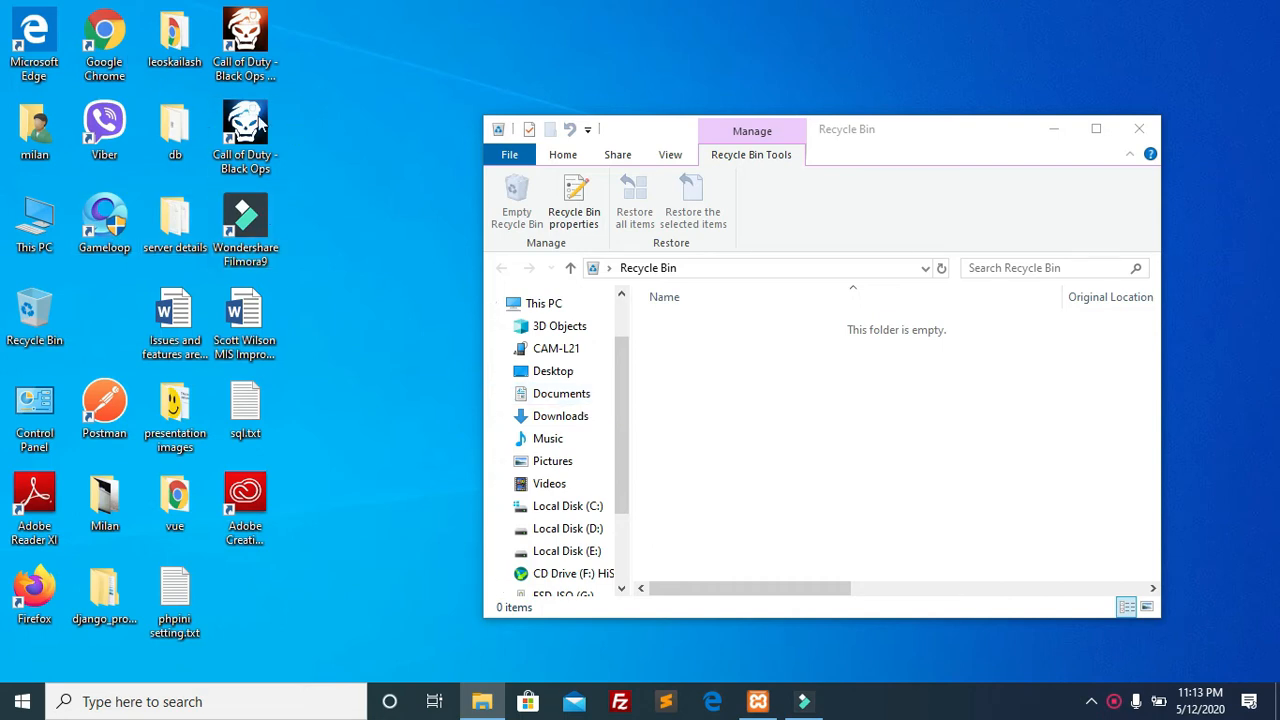
Open Google Chrome, search the web for wordpress and open the WordPress.org download page.
double_click(104, 36)
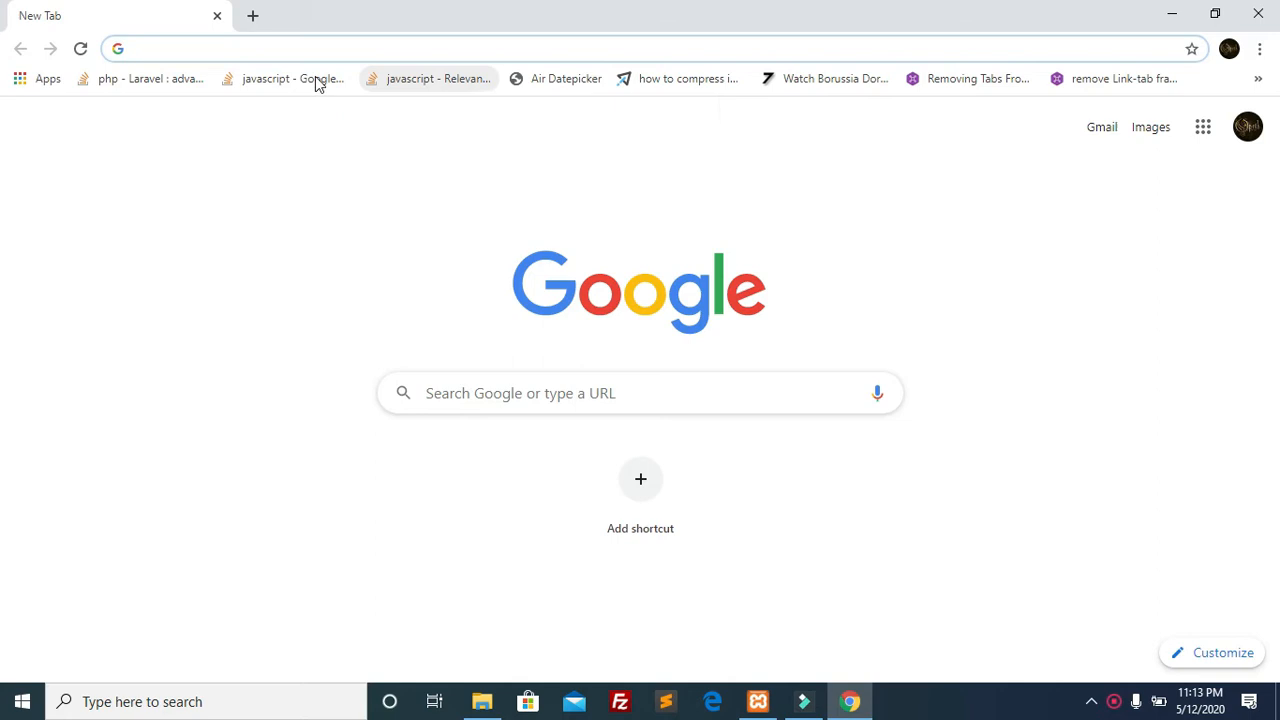
type("wordpre")
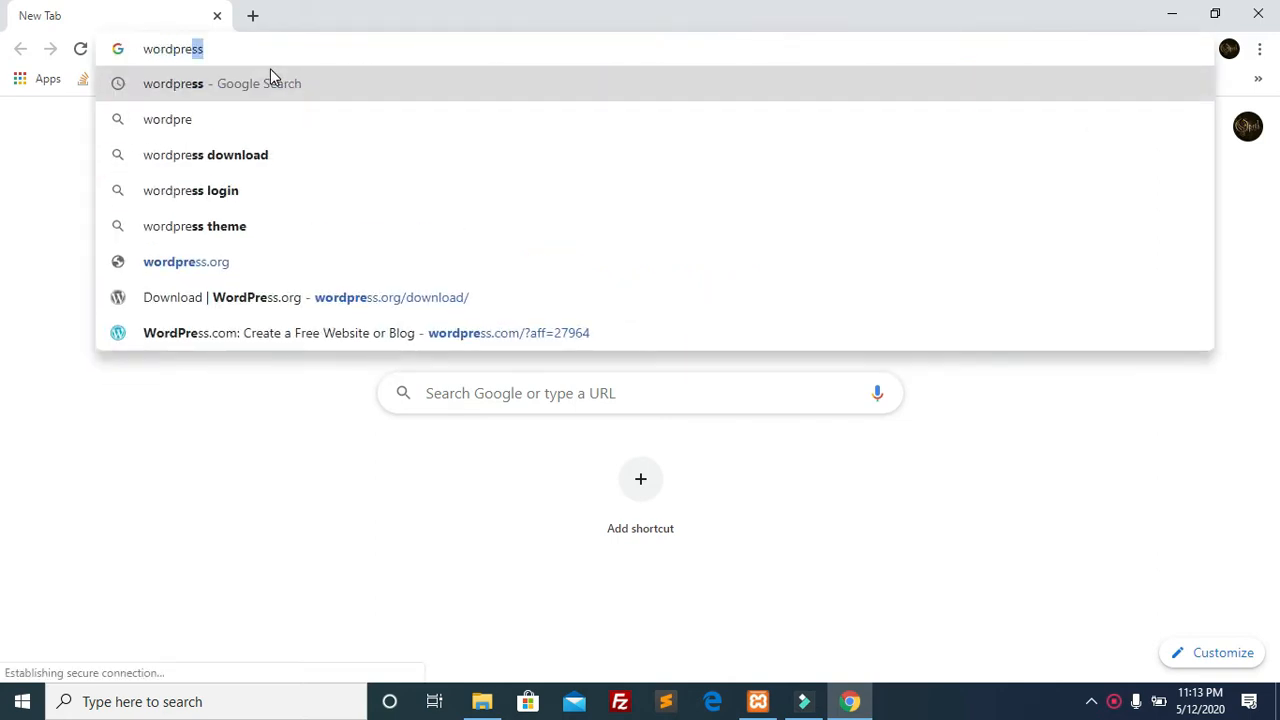
key("Return")
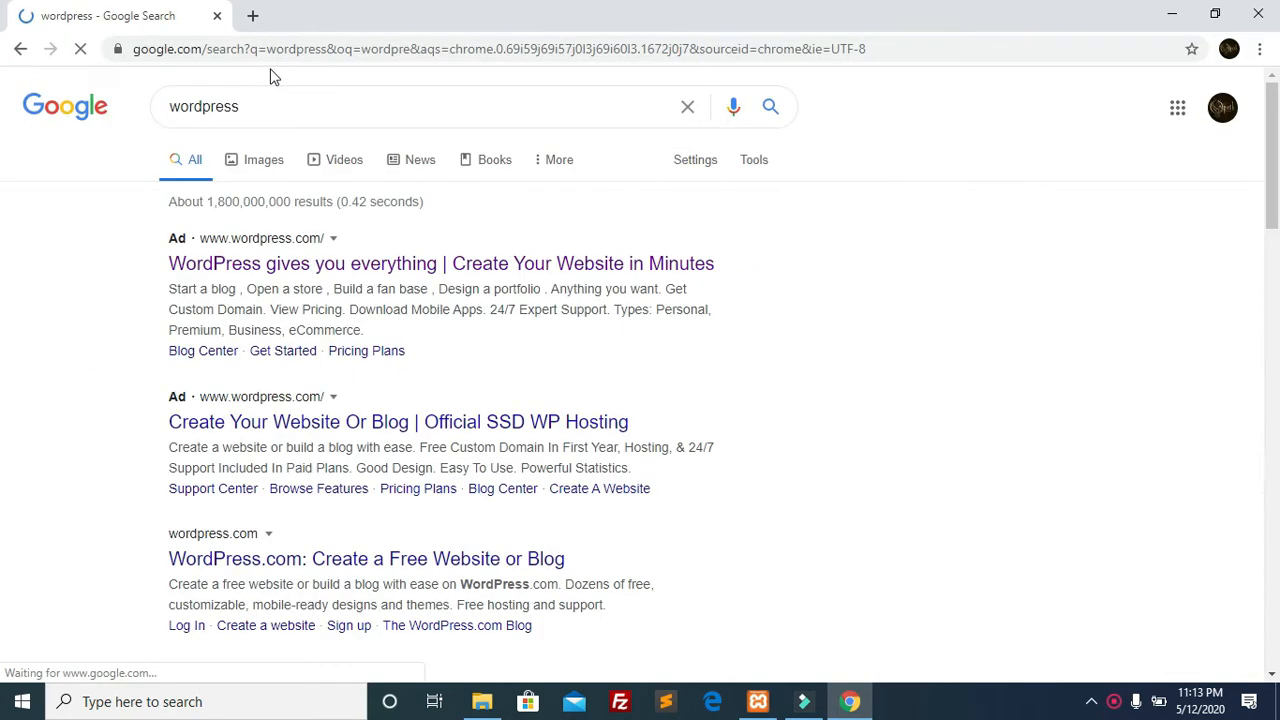
scroll(393, 323, "down", 1)
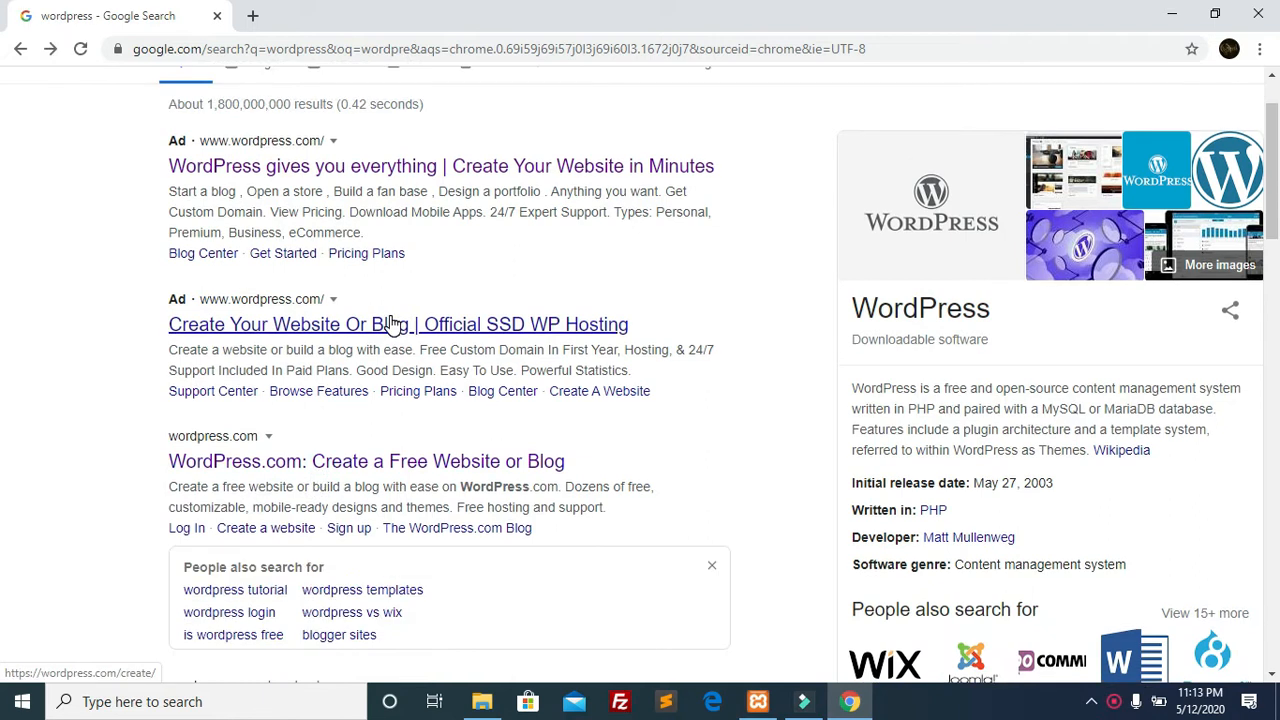
scroll(393, 323, "down", 2)
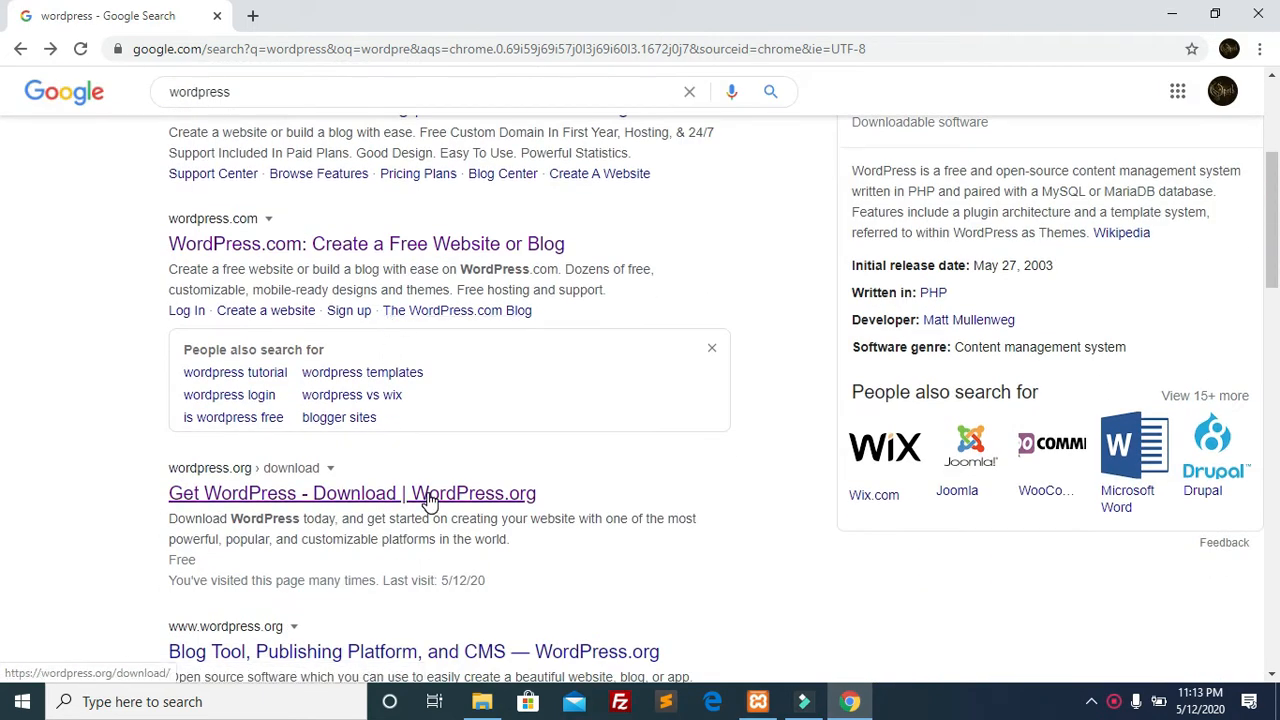
left_click(428, 496)
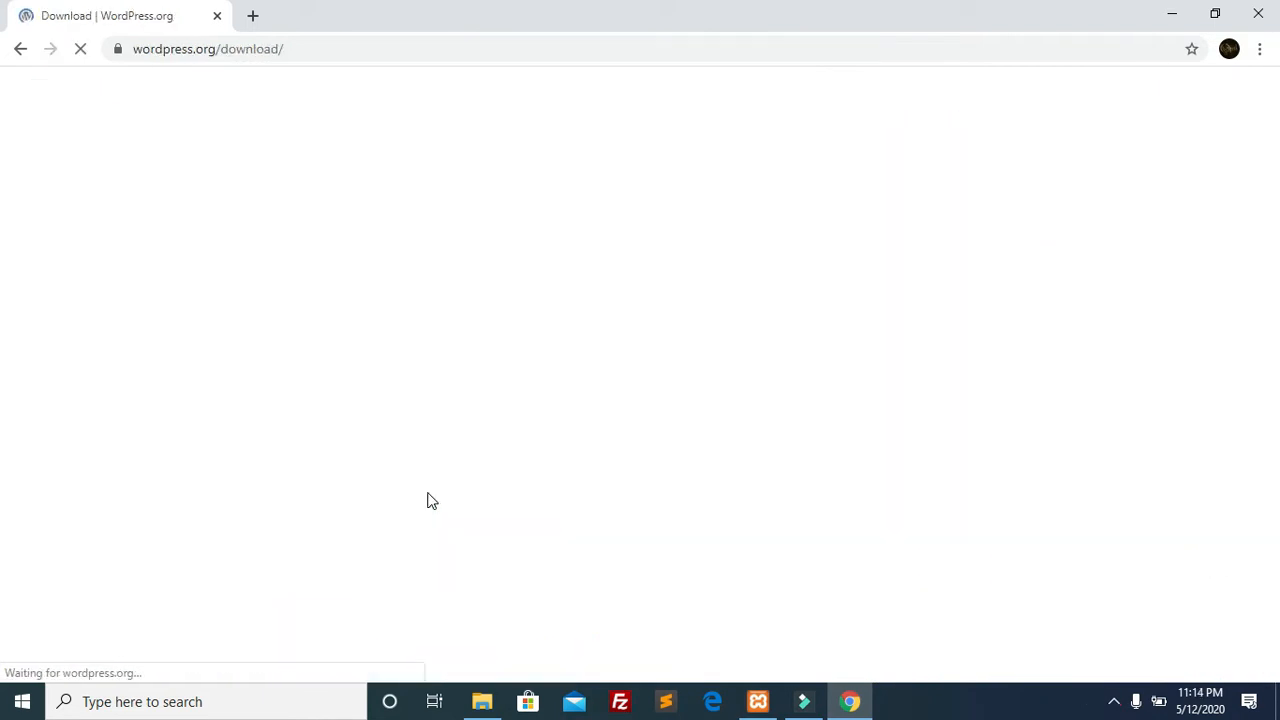
Download the WordPress 5.4.1 zip and show the downloaded file in its folder.
scroll(451, 386, "down", 3)
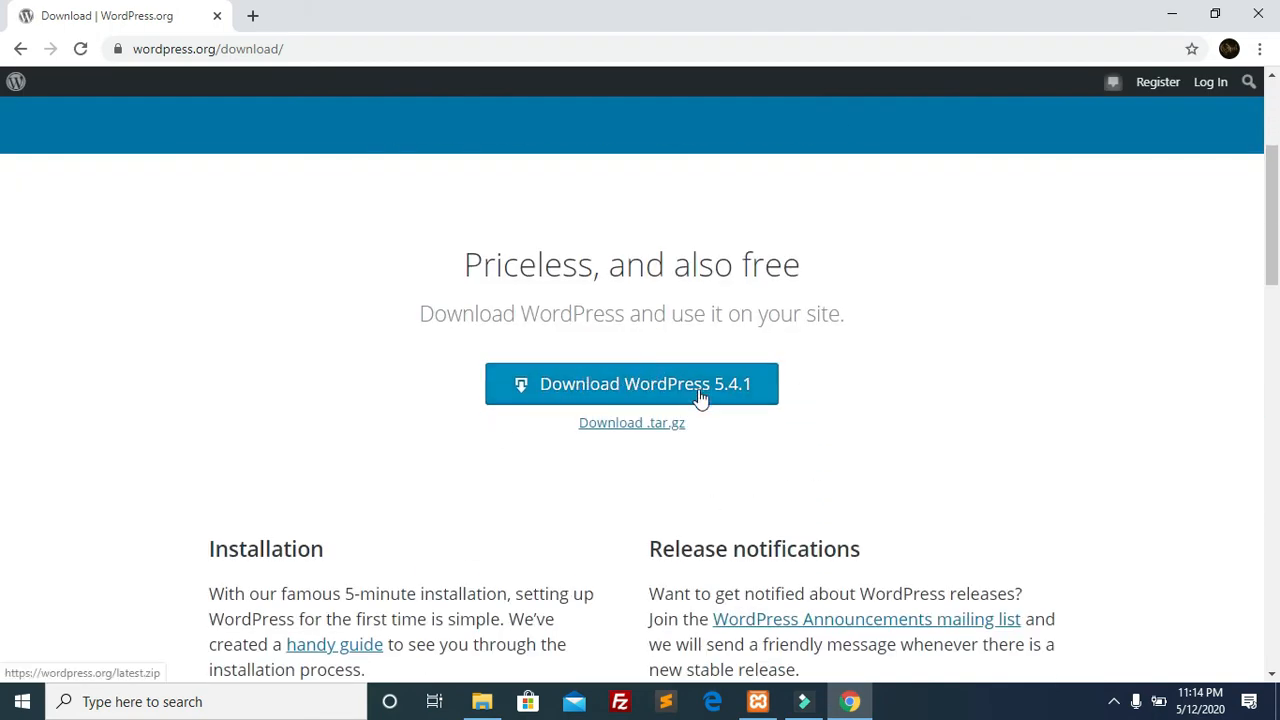
left_click(597, 387)
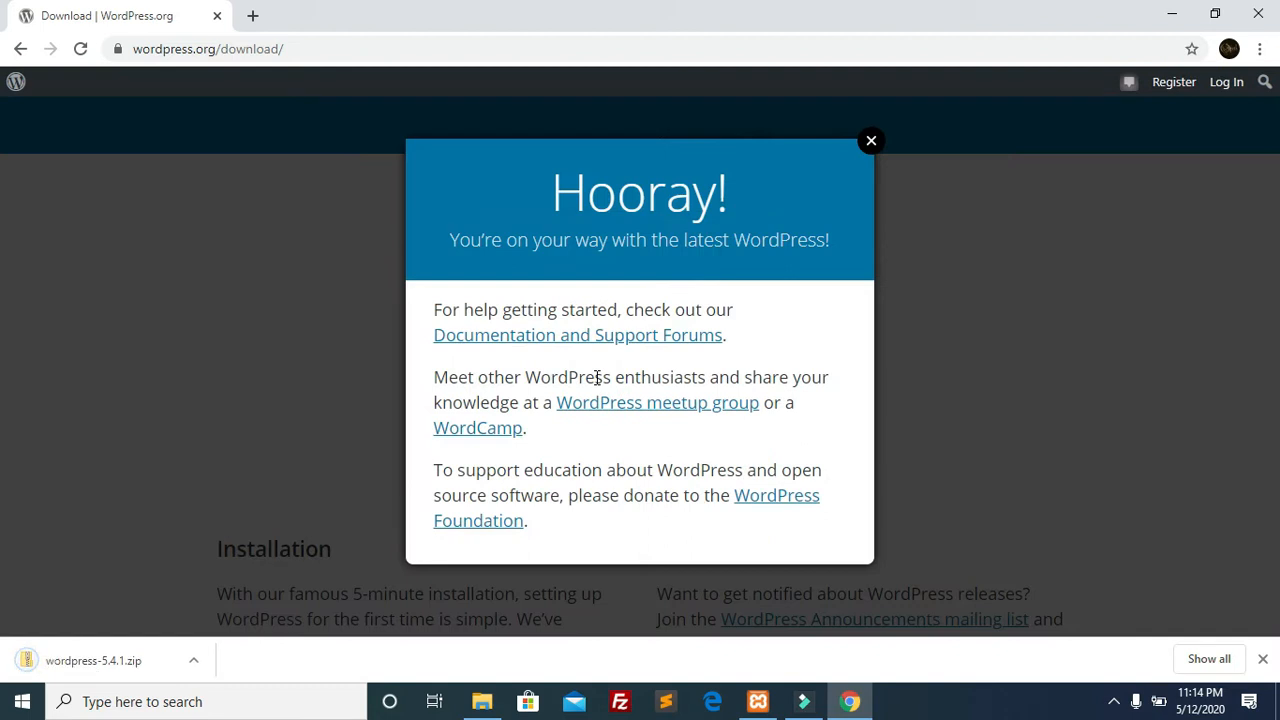
left_click(193, 668)
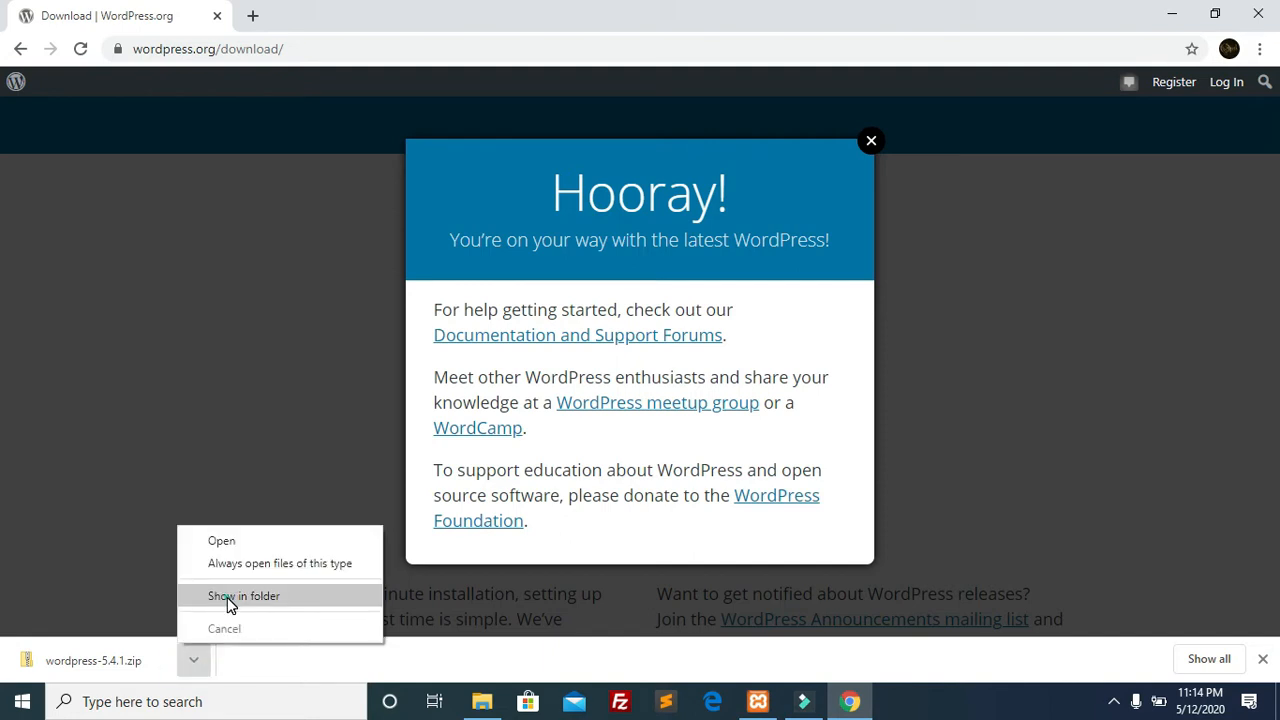
left_click(227, 597)
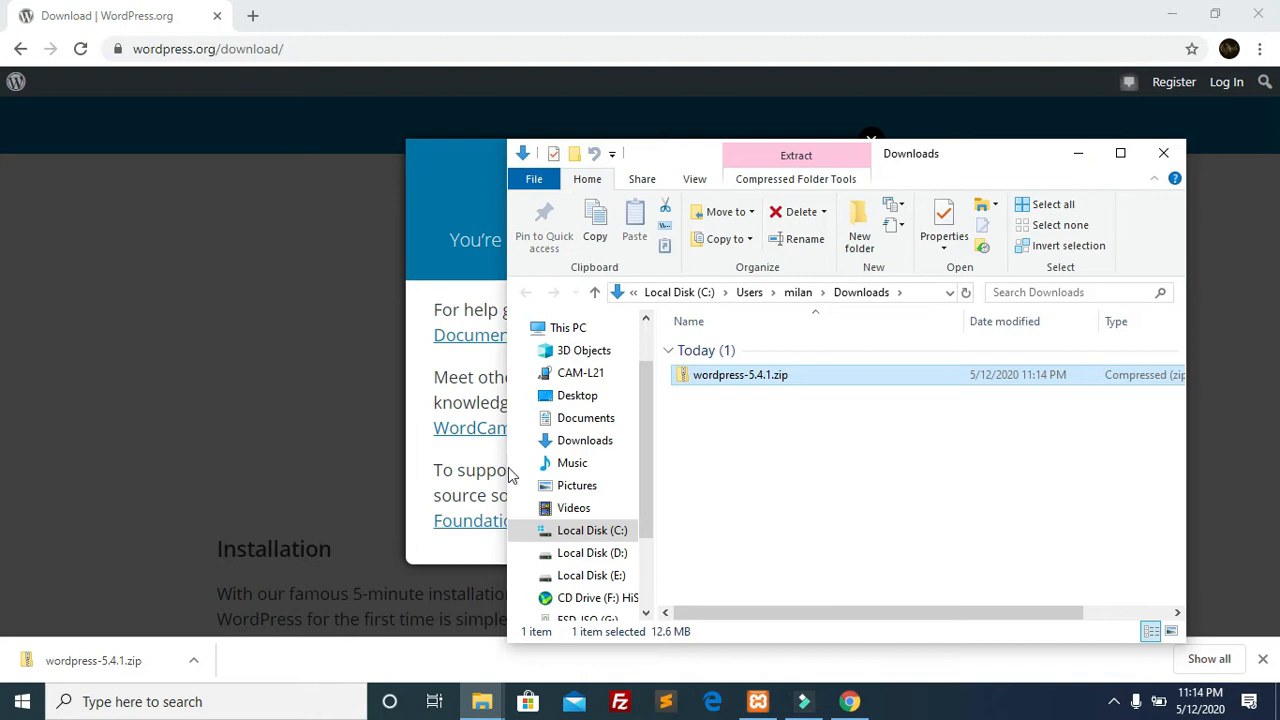
left_click(690, 420)
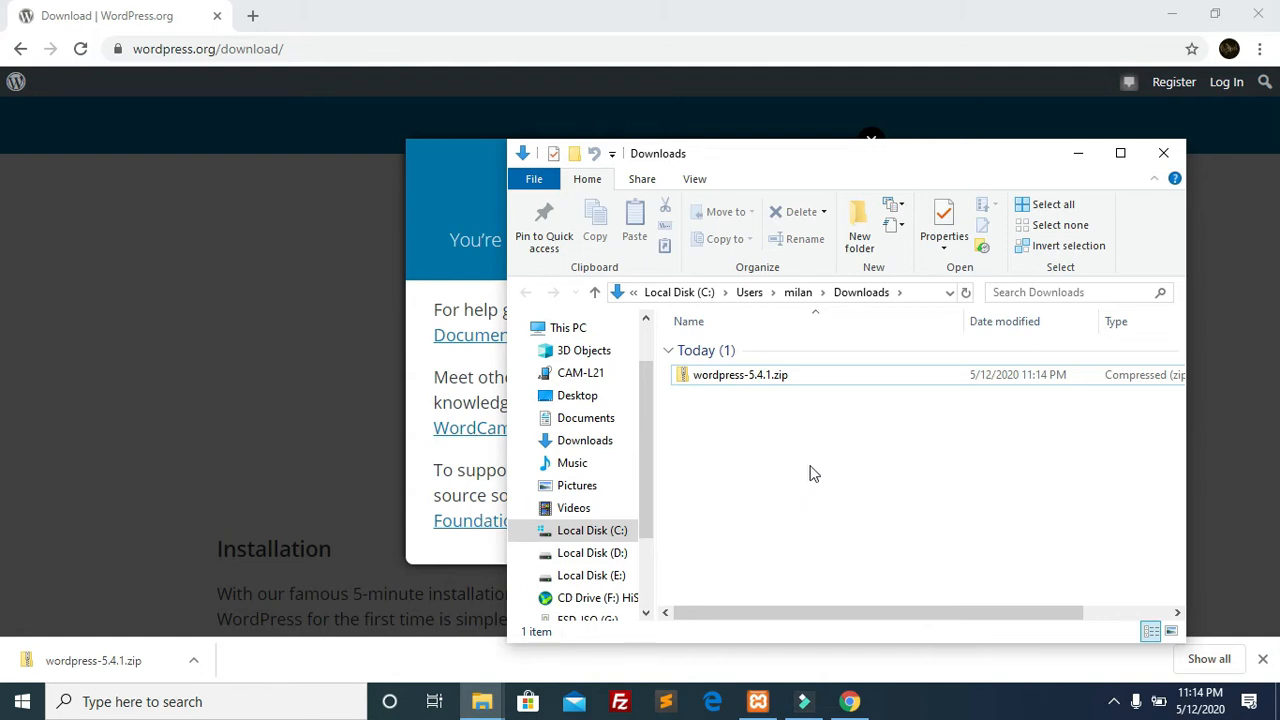
Extract wordpress-5.4.1.zip into the xampp\htdocs folder on Local Disk (C:).
right_click(733, 378)
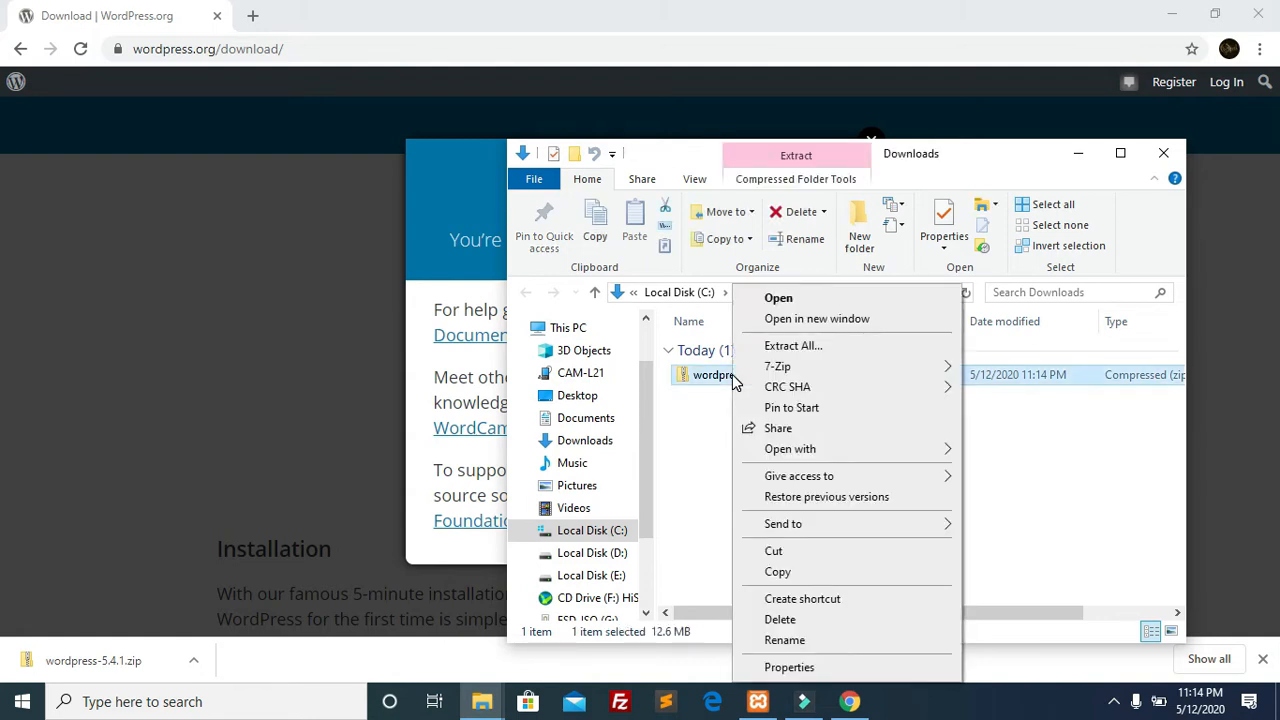
left_click(800, 346)
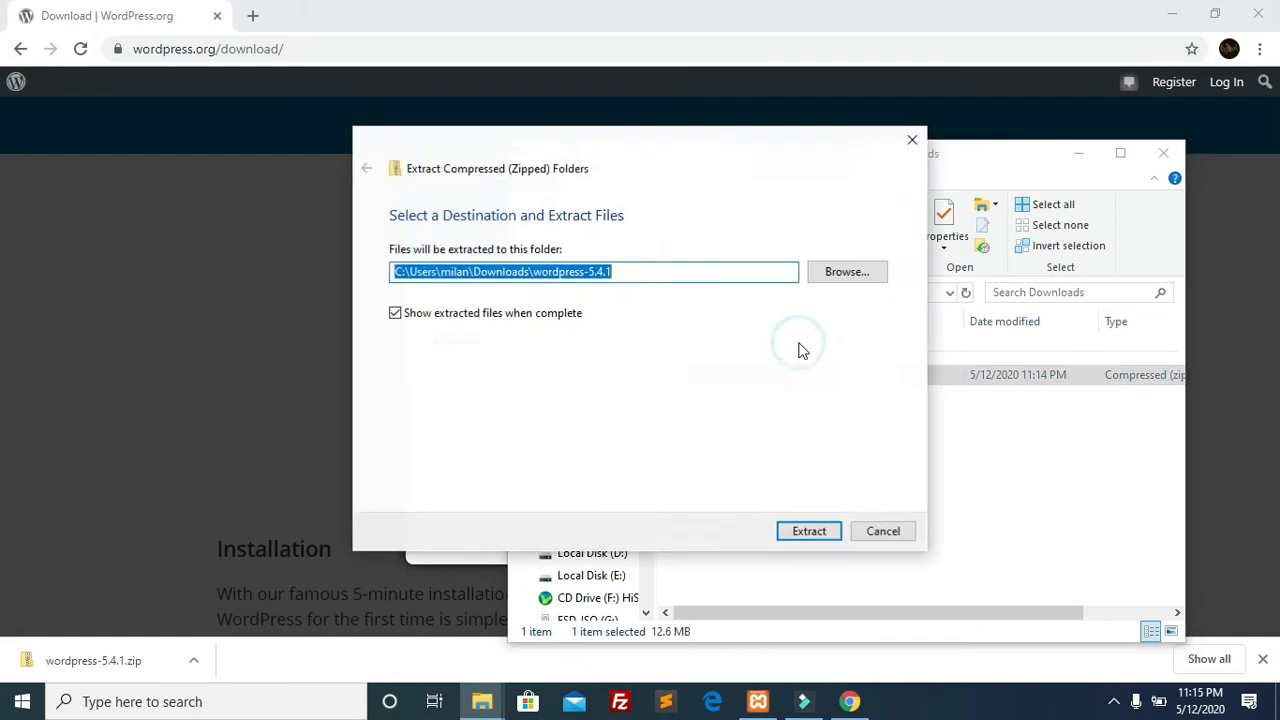
left_click(833, 272)
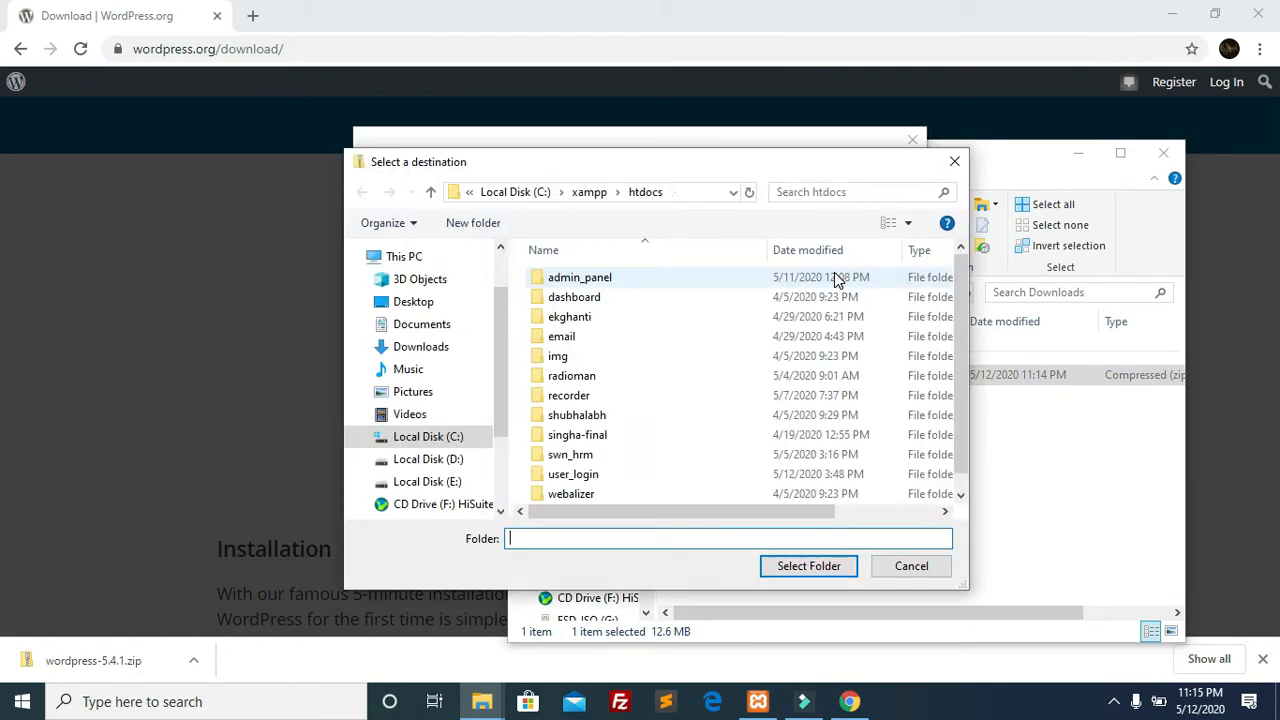
scroll(603, 427, "down", 1)
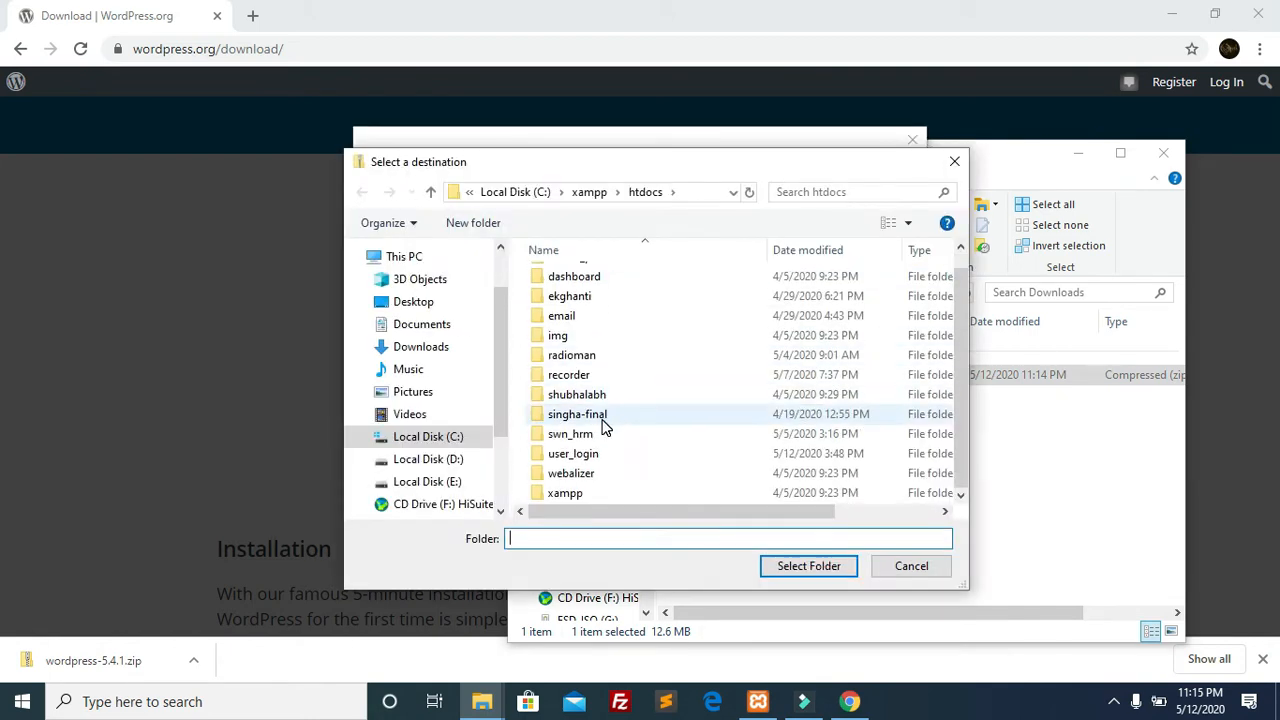
left_click(646, 191)
left_click(810, 566)
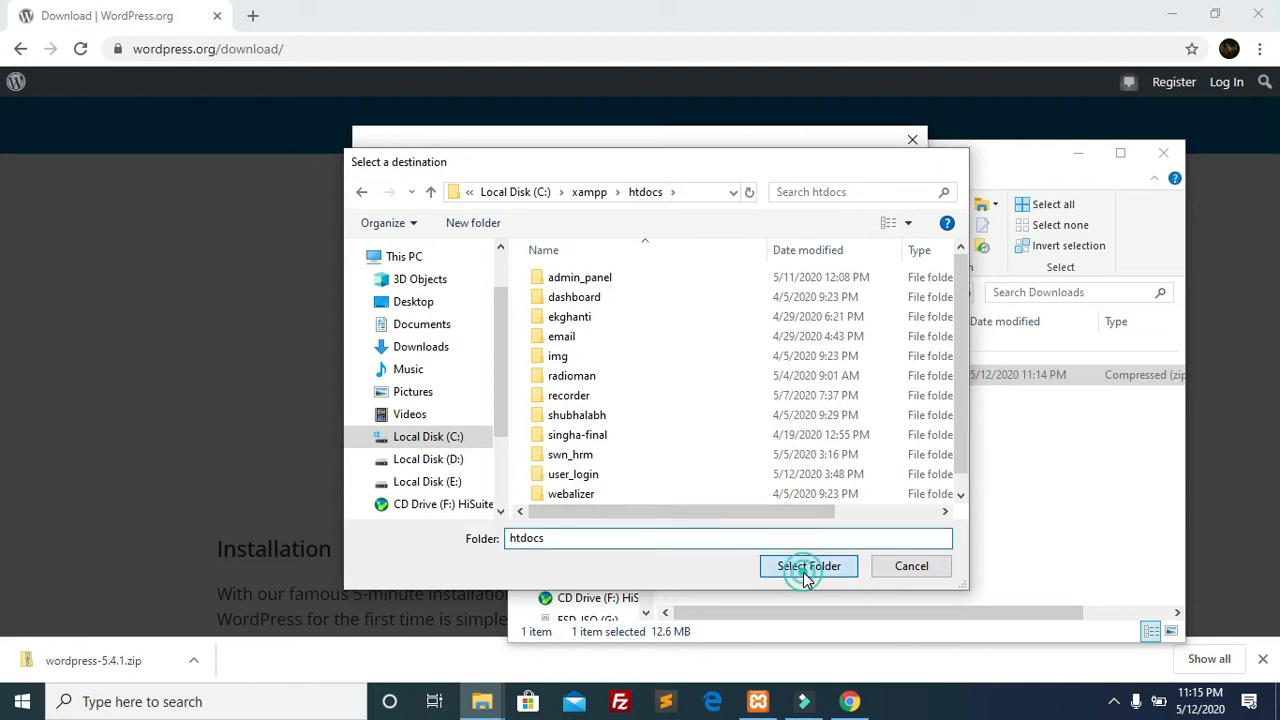
left_click(798, 533)
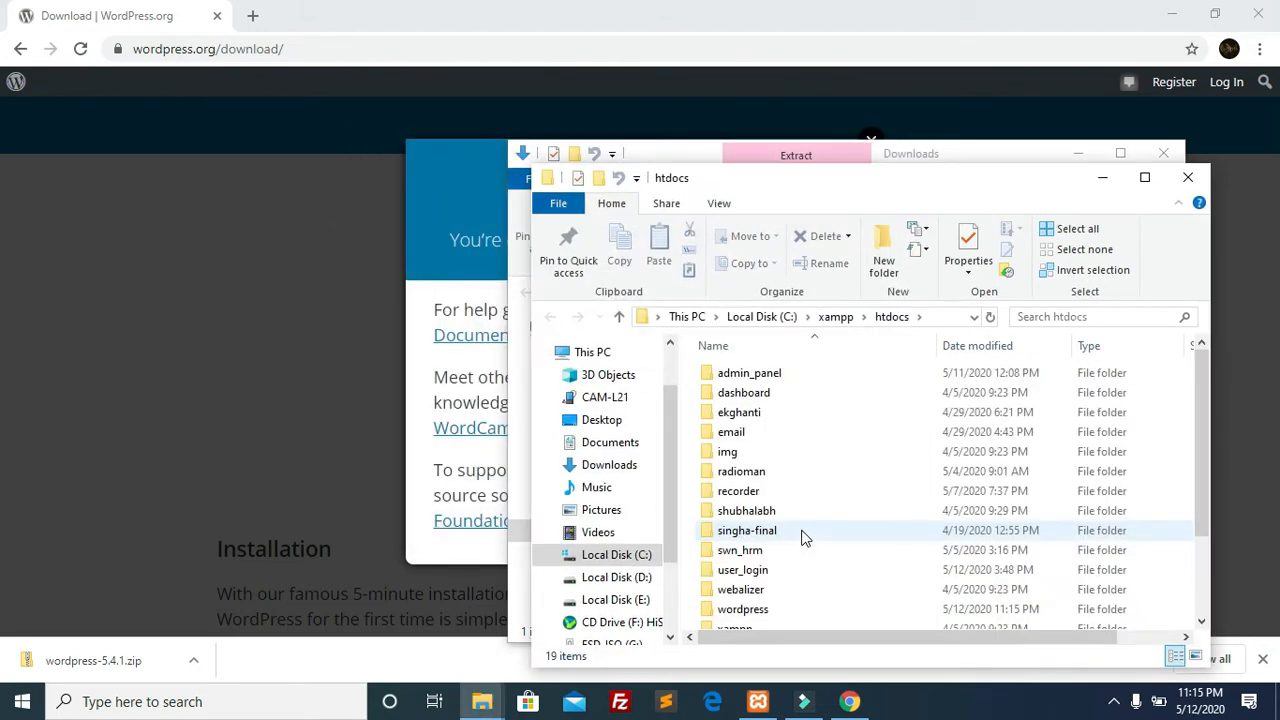
scroll(803, 535, "down", 2)
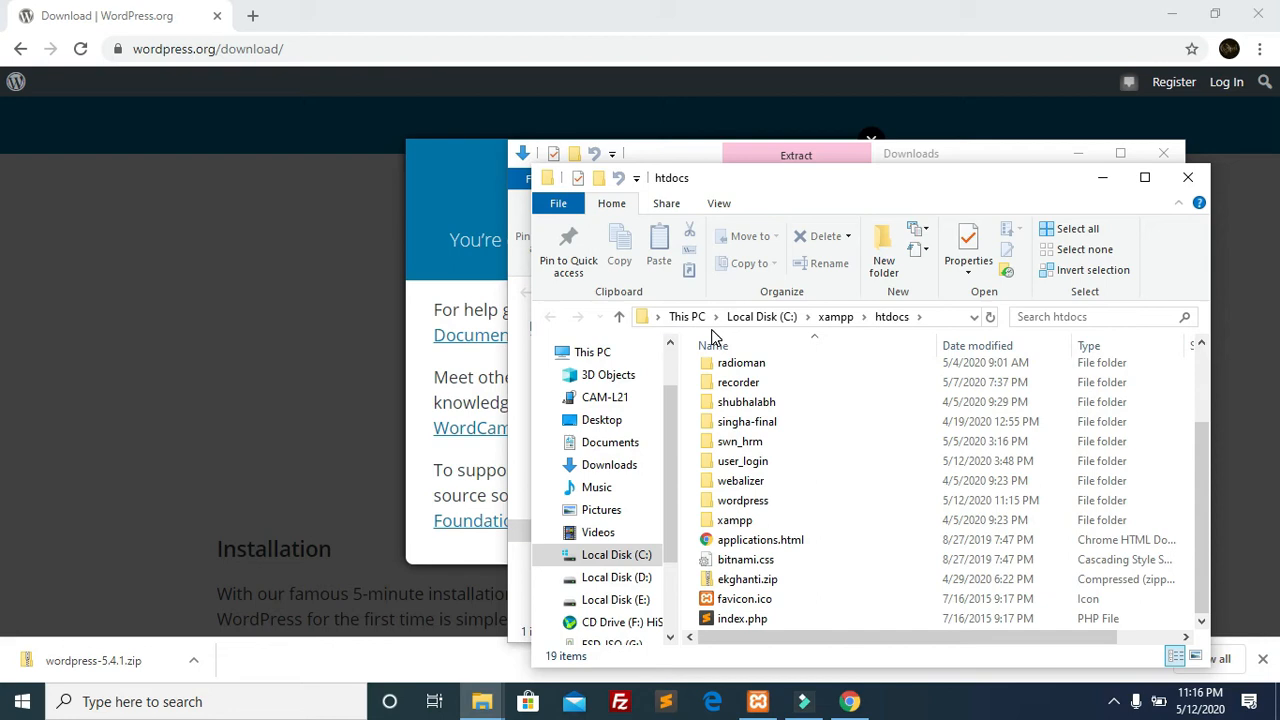
Load localhost/wordpress in a new Chrome tab to start the WordPress setup.
left_click(254, 18)
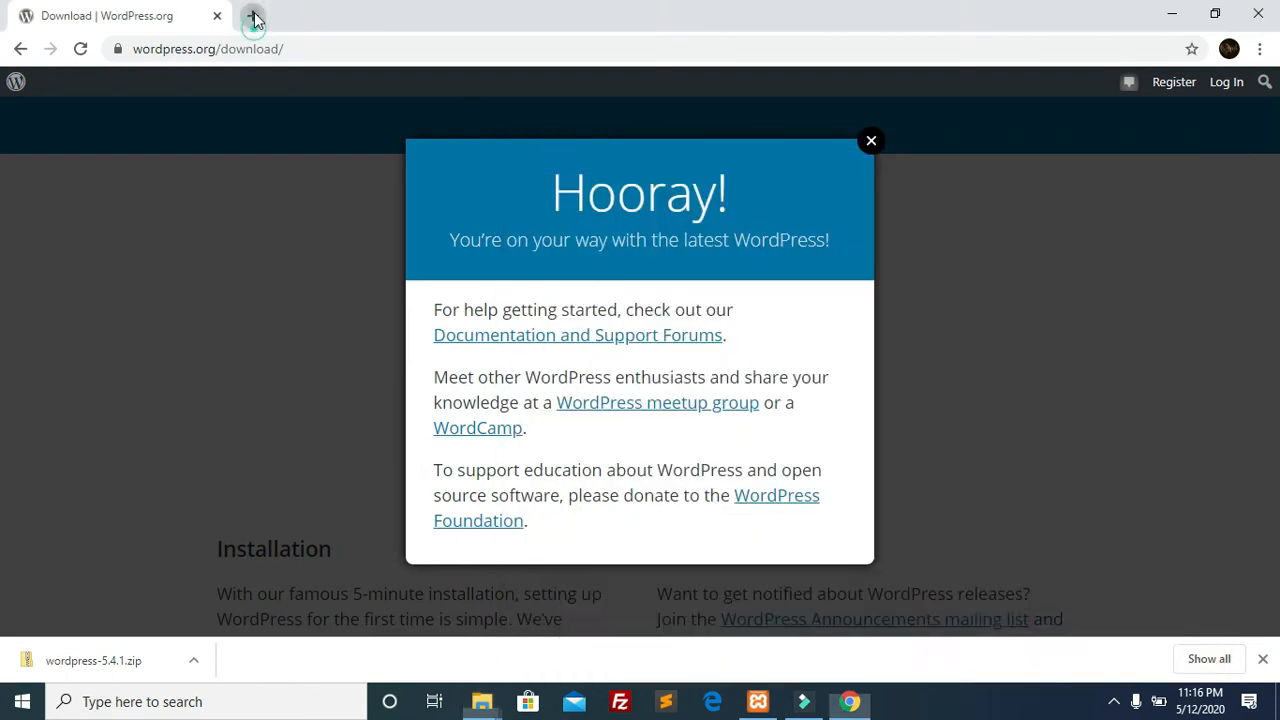
type("lo")
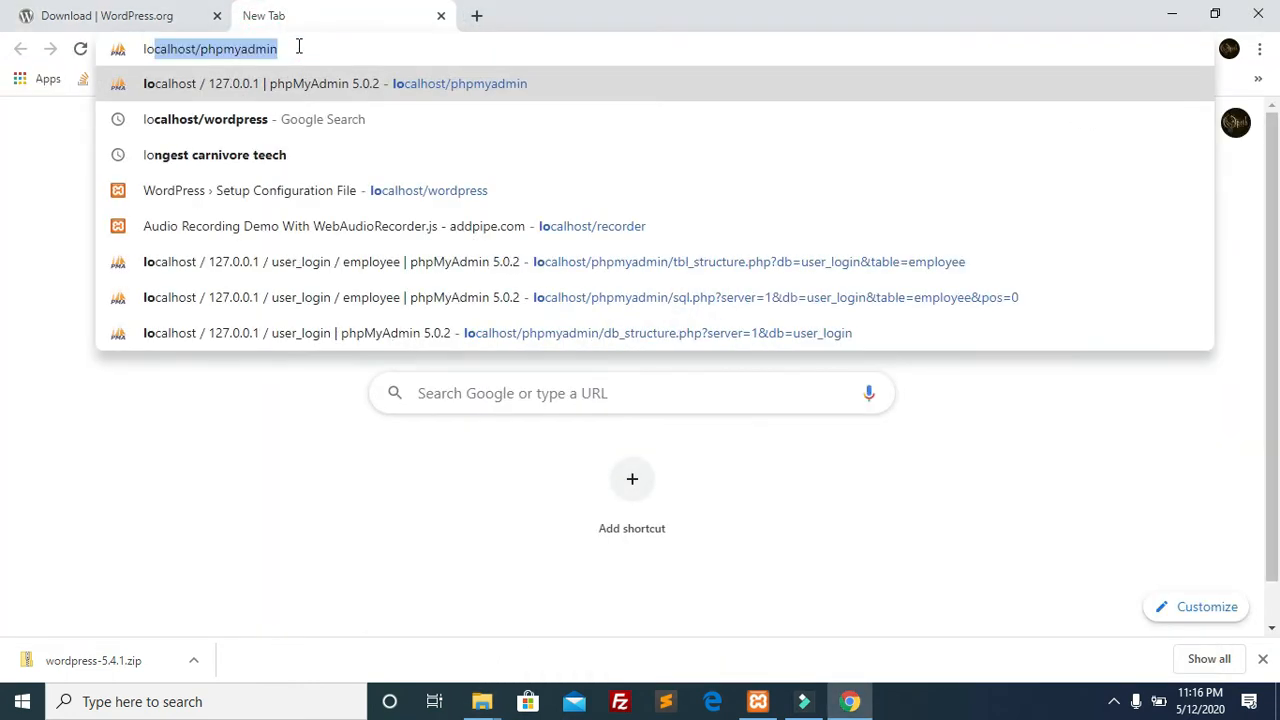
type("cal")
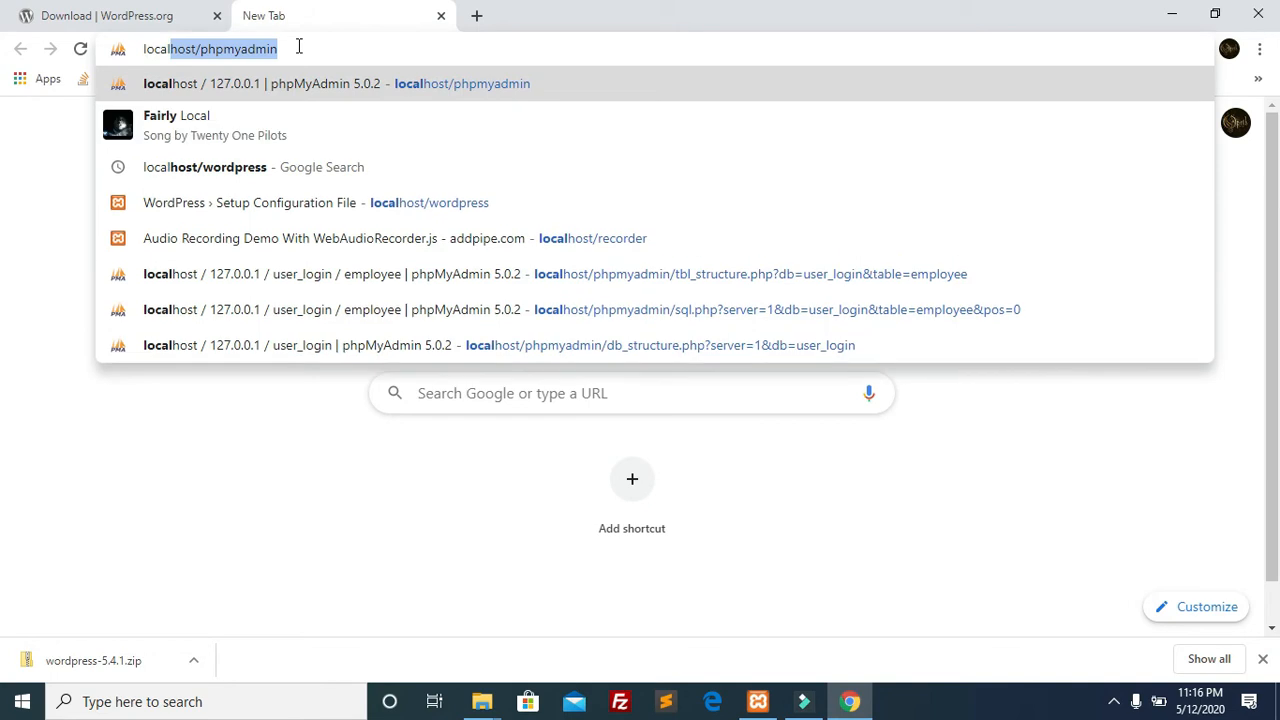
type("host/")
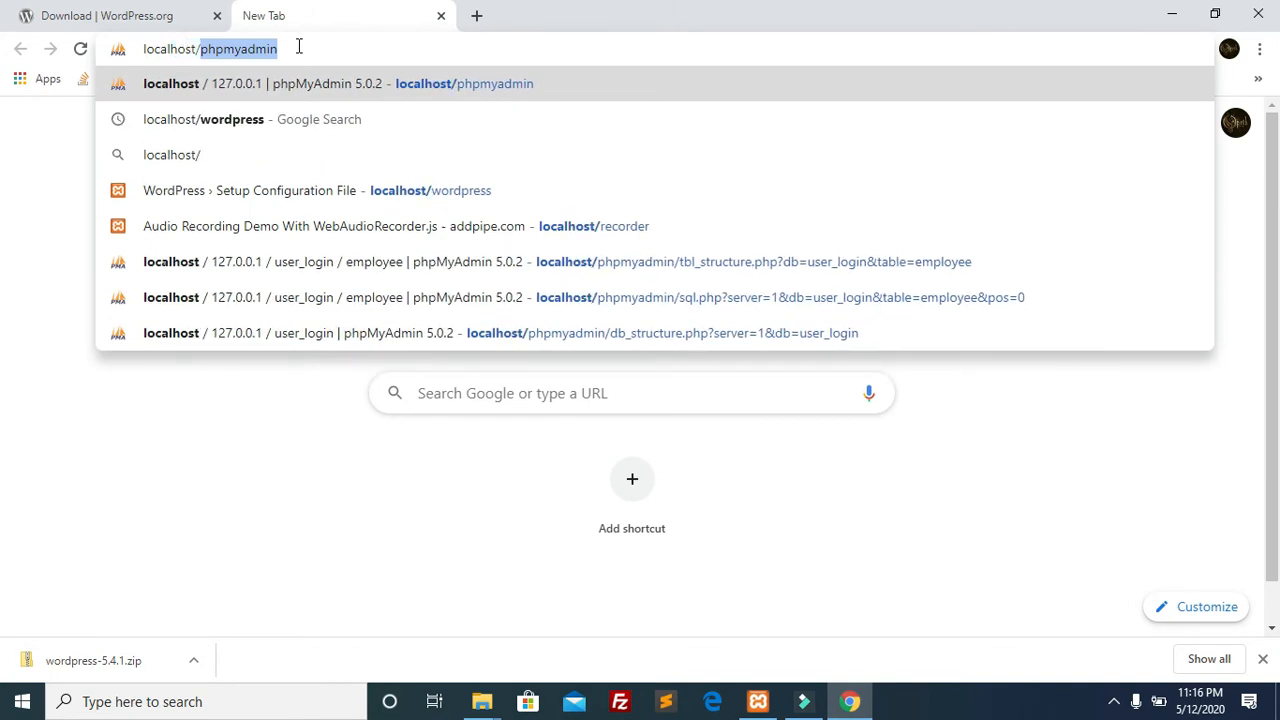
type("wordpres")
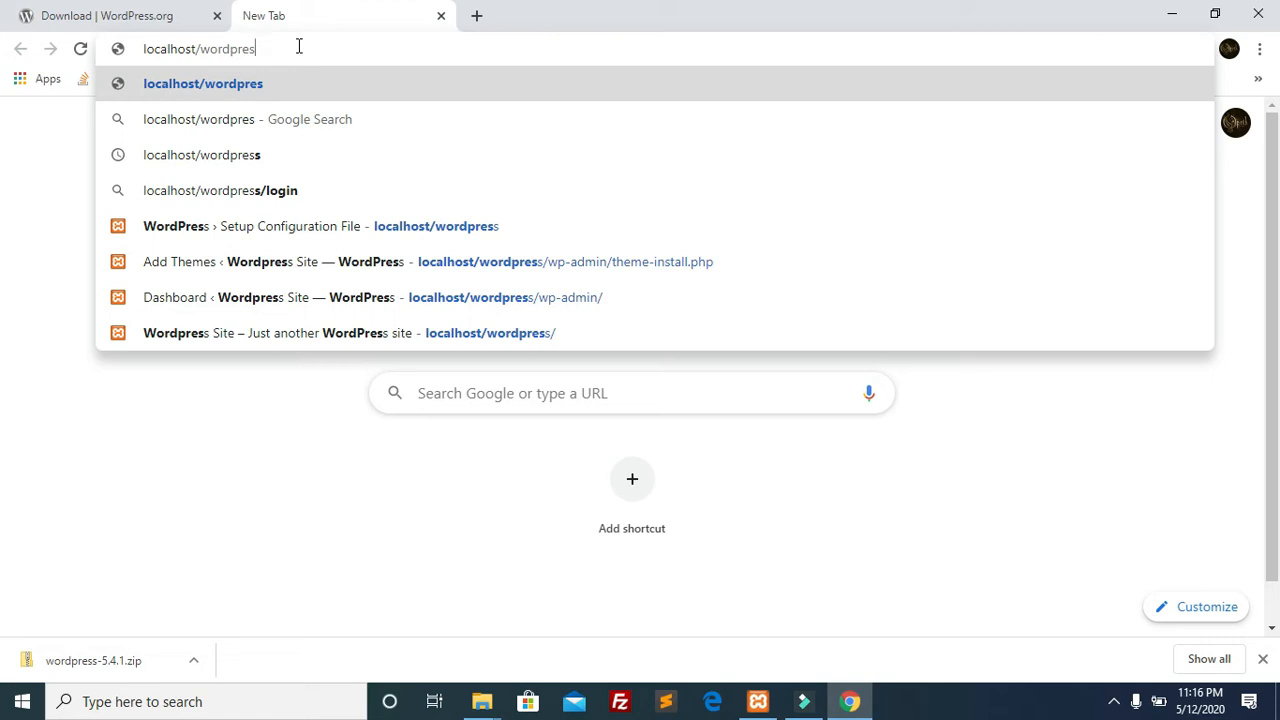
key("Return")
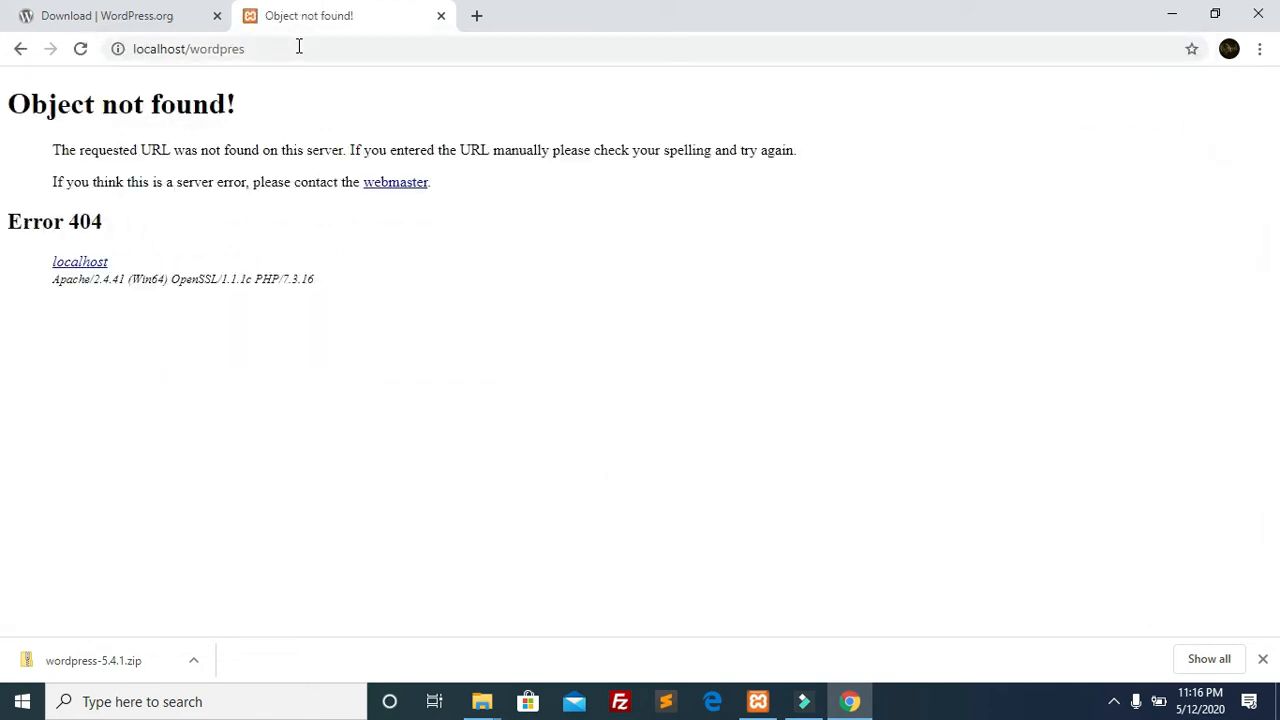
left_click(266, 47)
type("s")
key("Return")
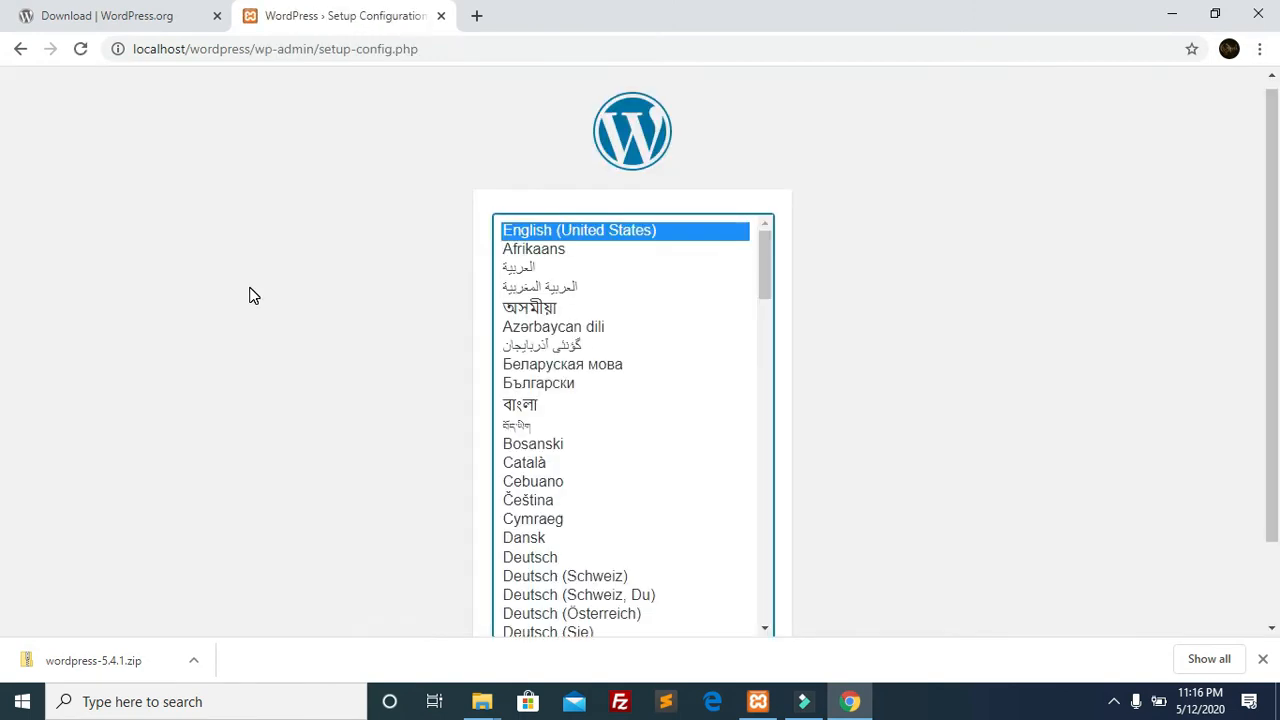
Continue the setup with English (United States) as the language and proceed to the database connection form.
scroll(314, 437, "down", 1)
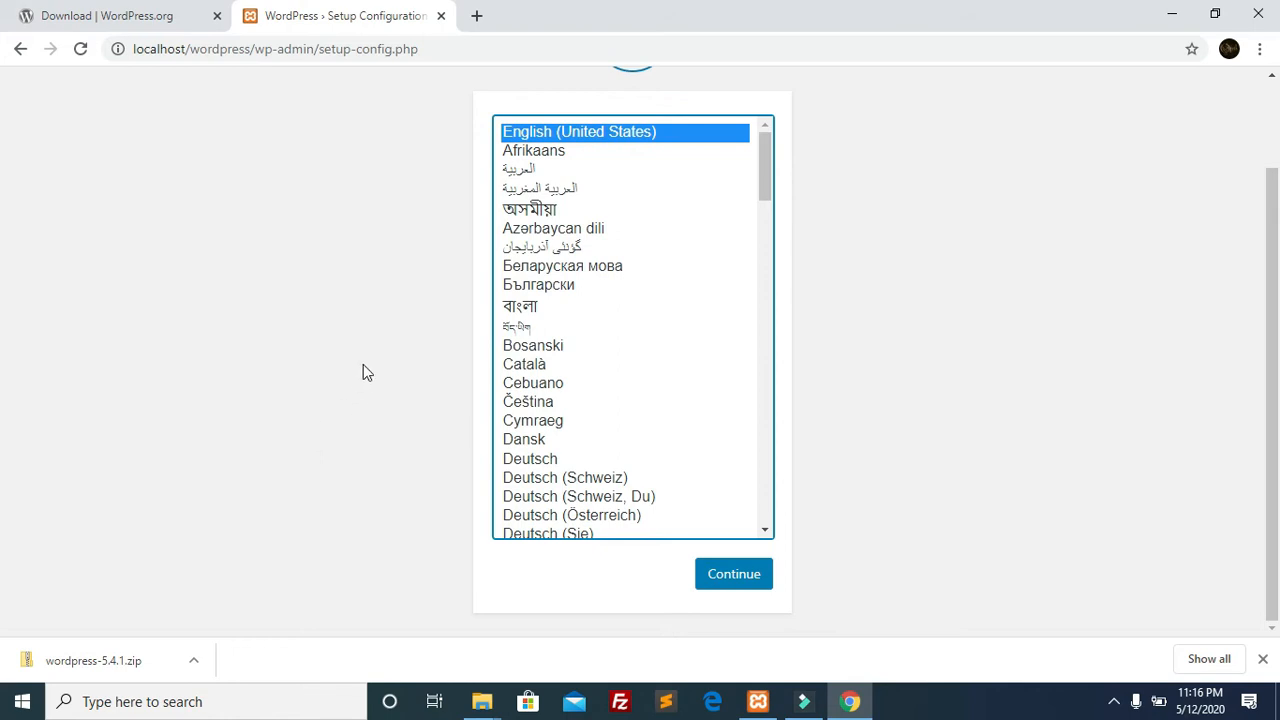
scroll(360, 380, "up", 1)
scroll(360, 460, "down", 1)
scroll(351, 524, "up", 1)
scroll(351, 524, "down", 1)
left_click(740, 587)
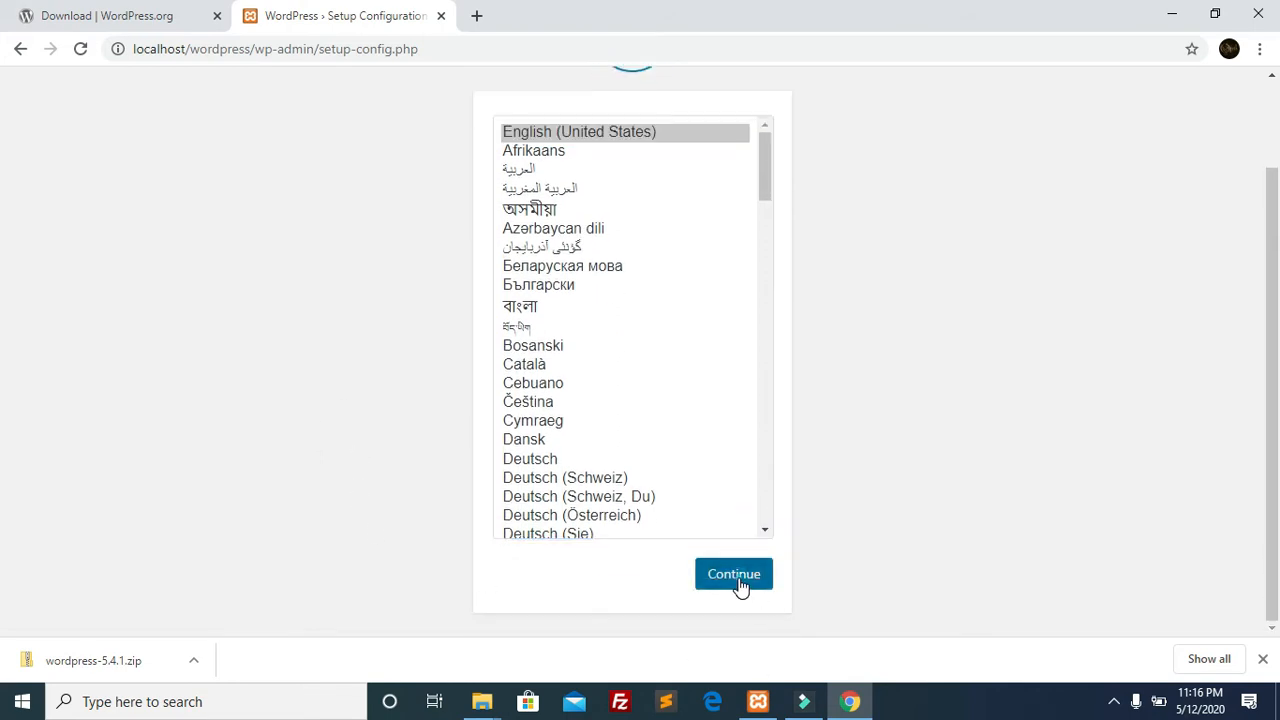
scroll(616, 427, "down", 1)
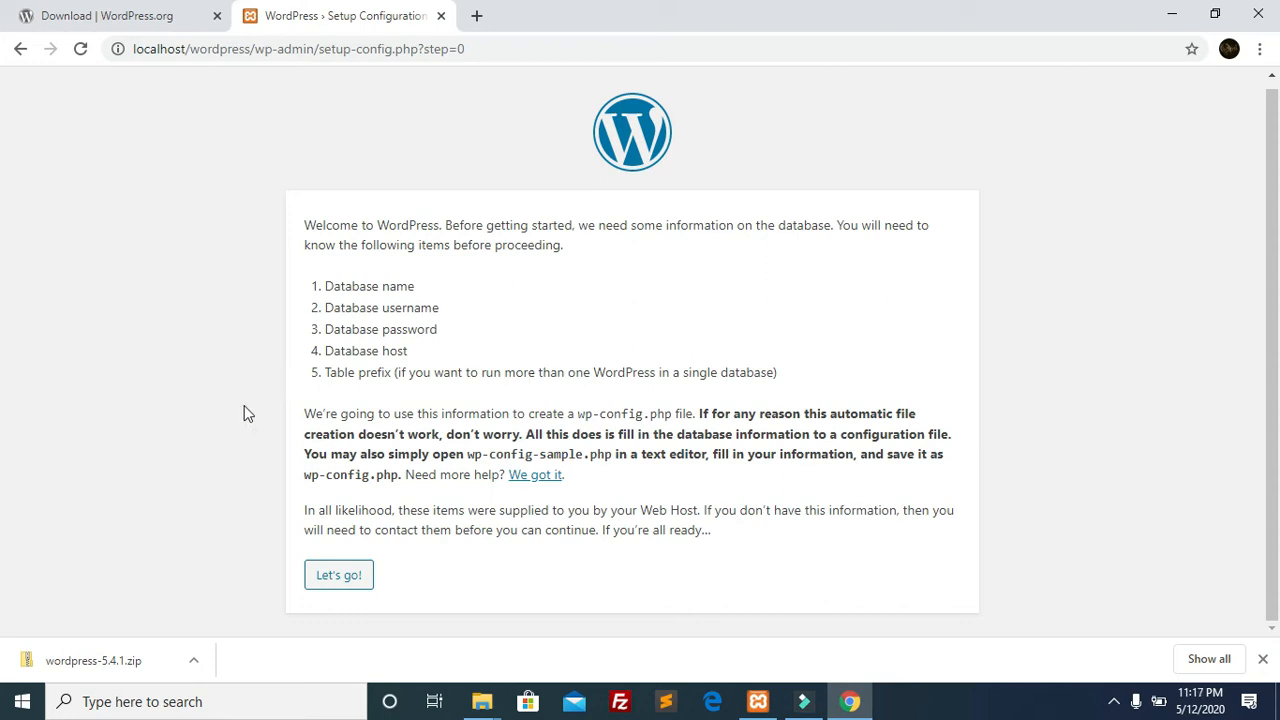
left_click(327, 576)
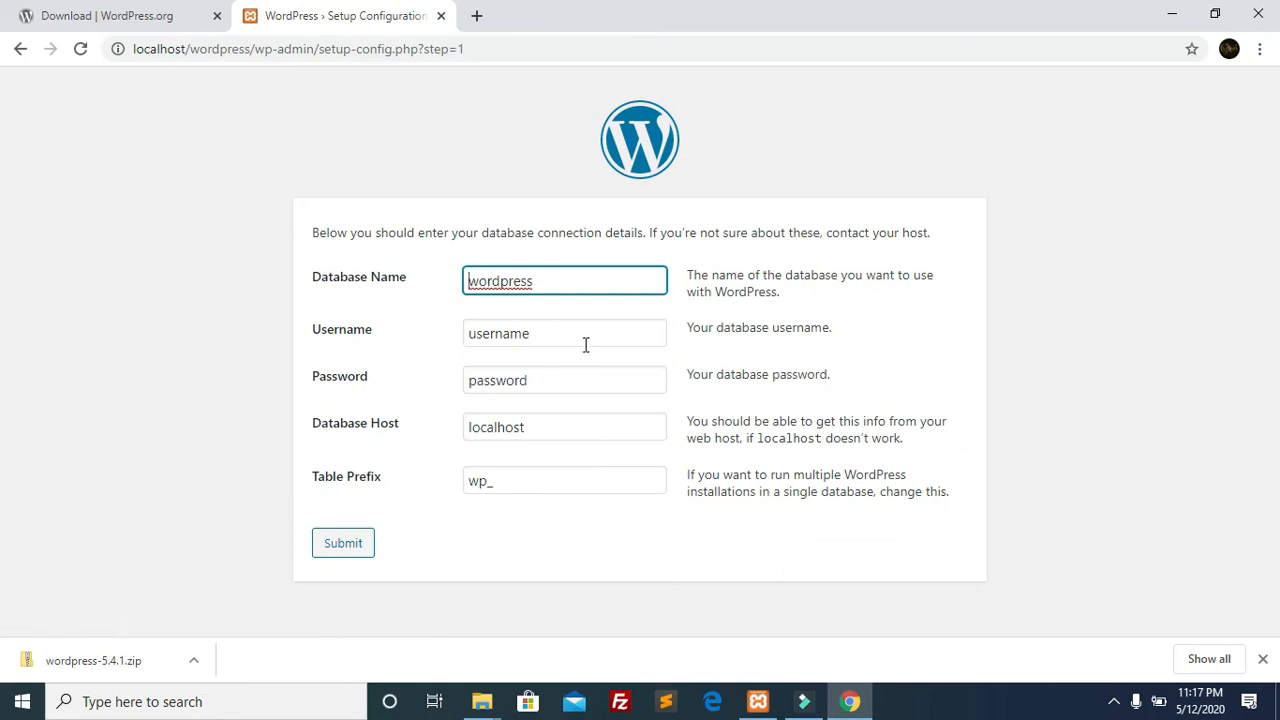
Open phpMyAdmin at localhost/phpmyadmin in a new browser tab.
left_click(477, 17)
type("loca")
key("Down")
key("Down")
key("Down")
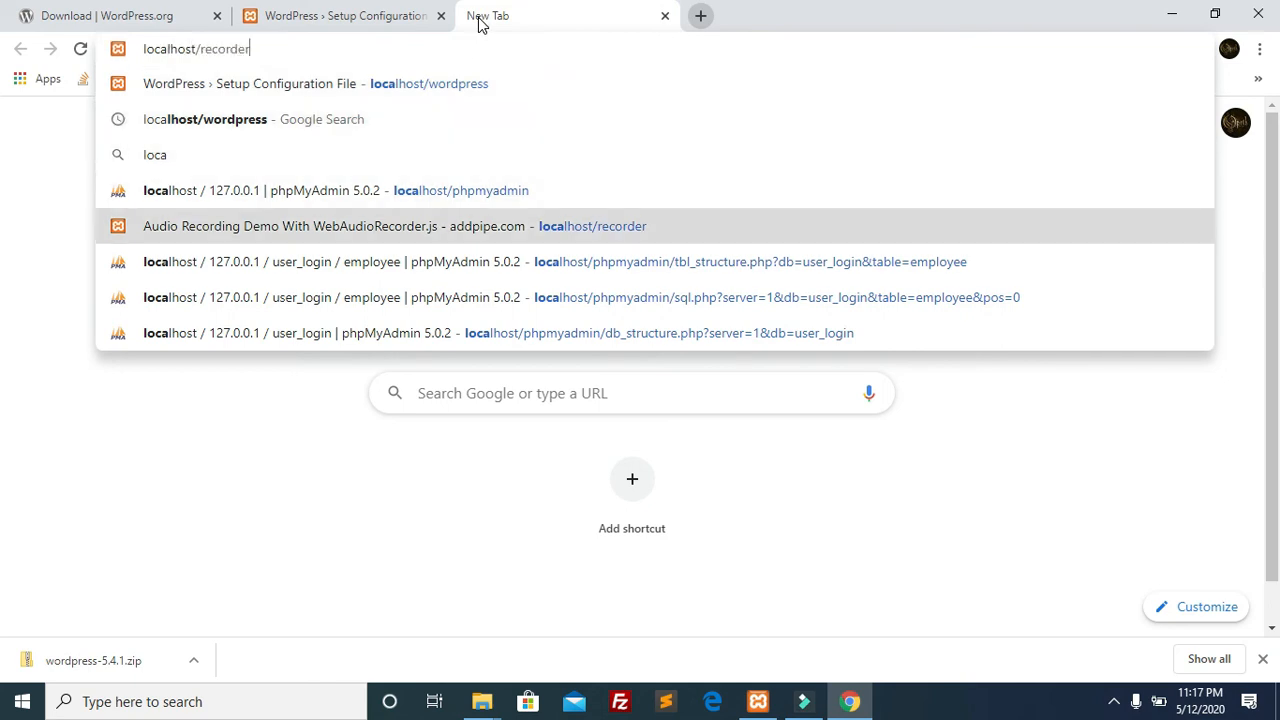
key("Return")
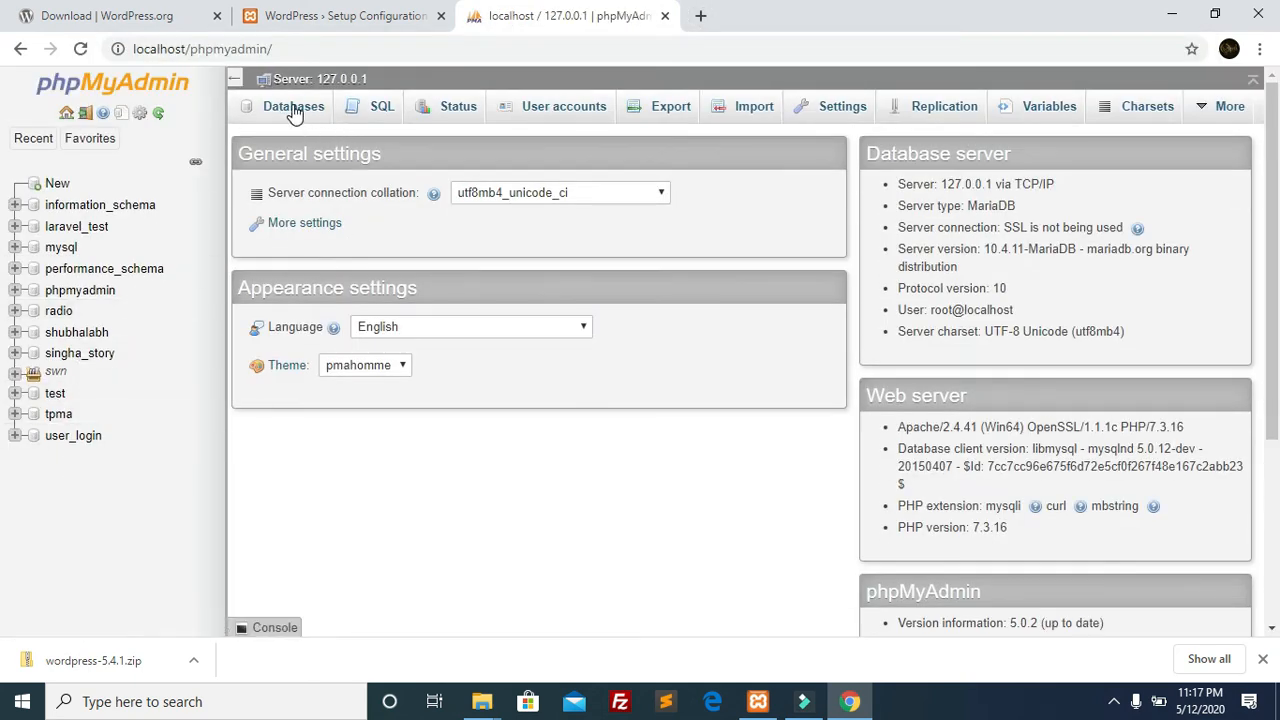
Create a database named wp_test with the utf8mb4_general_ci collation and copy its name.
left_click(290, 106)
left_click(340, 241)
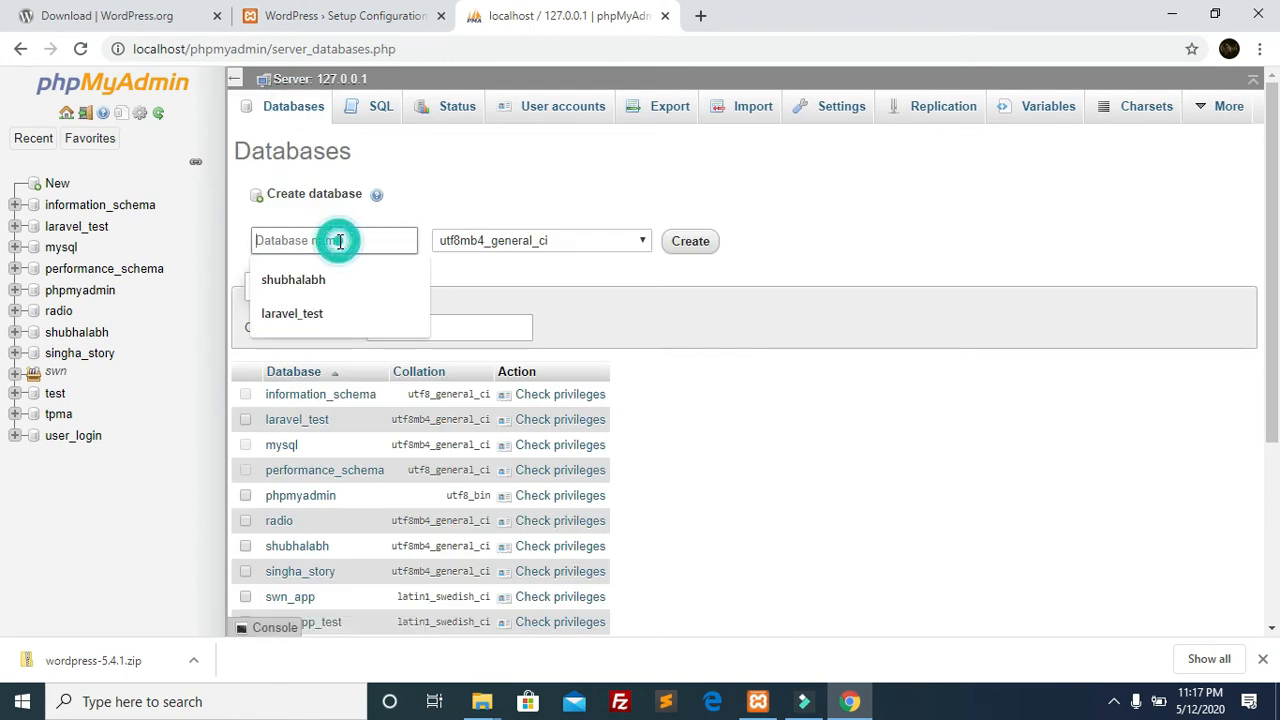
type("wp_test")
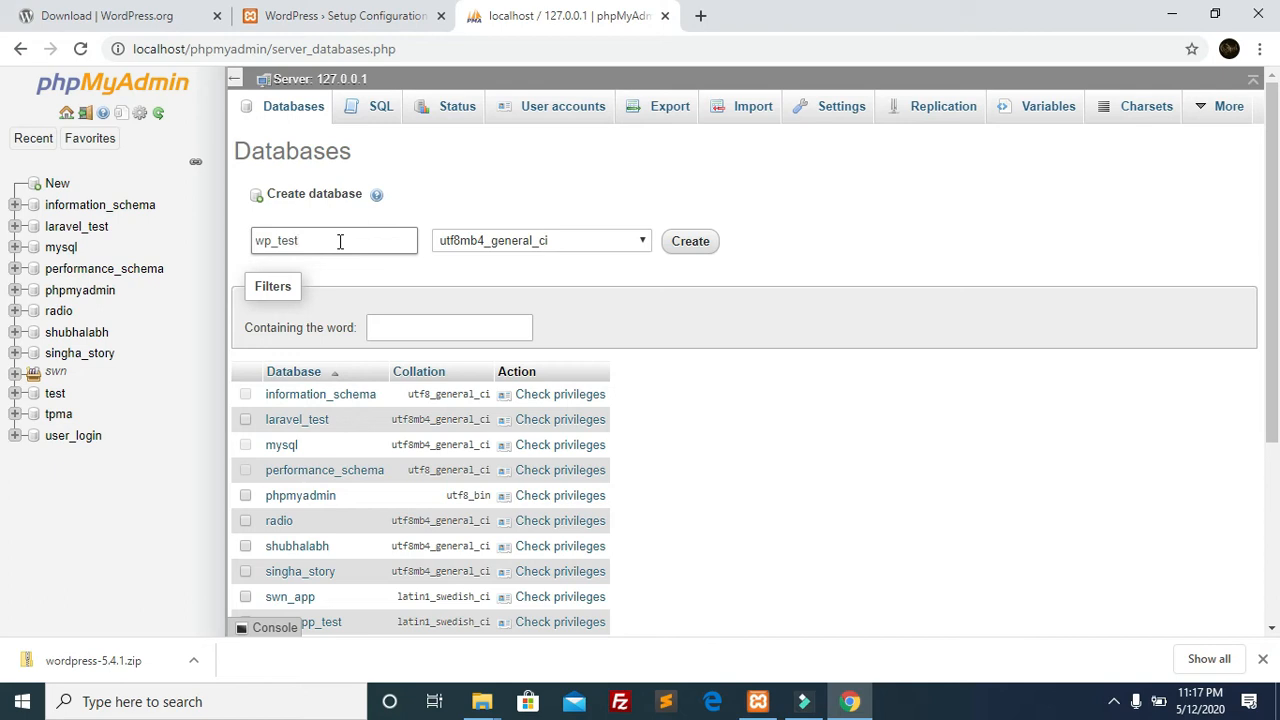
left_click(688, 241)
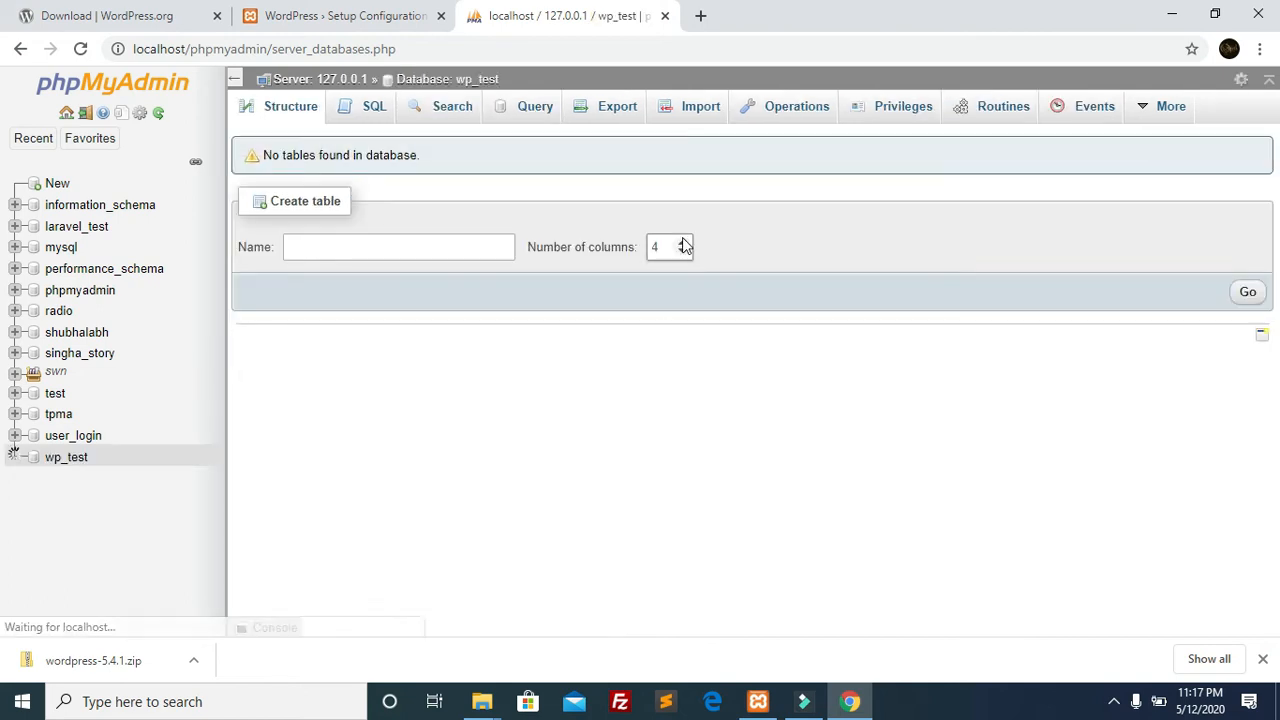
left_click_drag(97, 465, 46, 462)
key("ctrl+c")
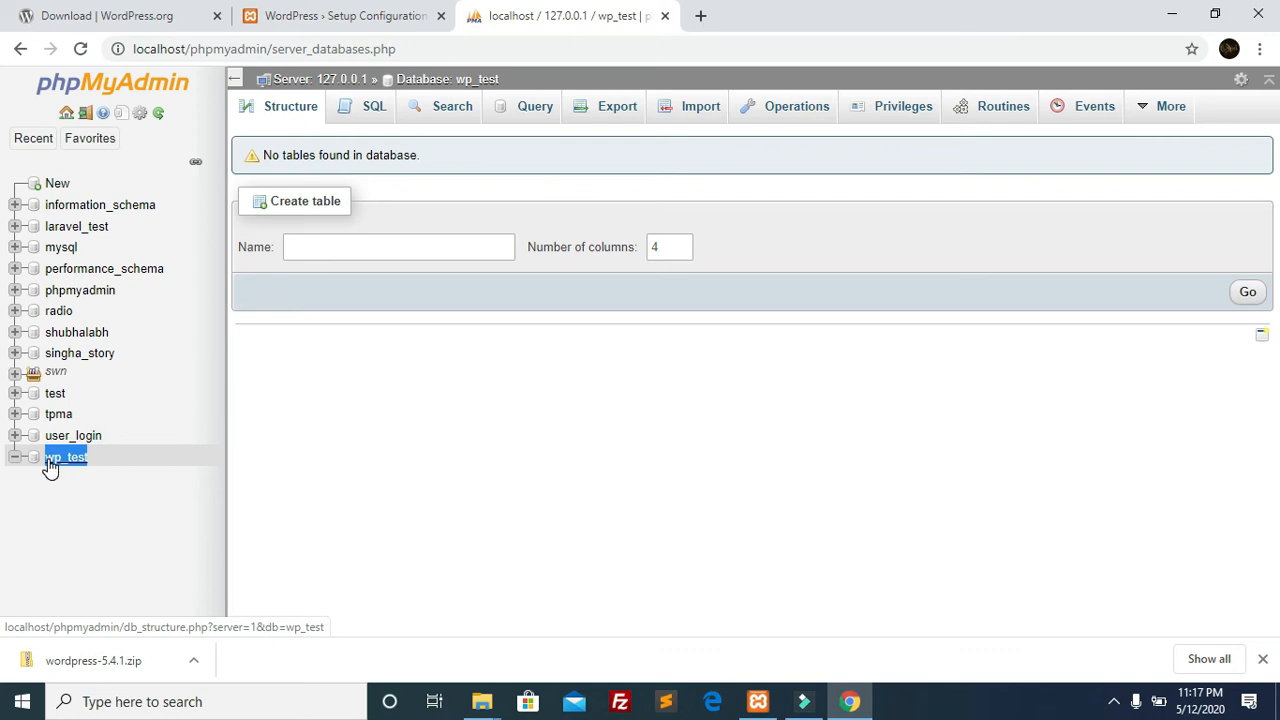
Submit the WordPress database connection form with database name wp_test, username root and an empty password.
left_click(318, 20)
double_click(551, 282)
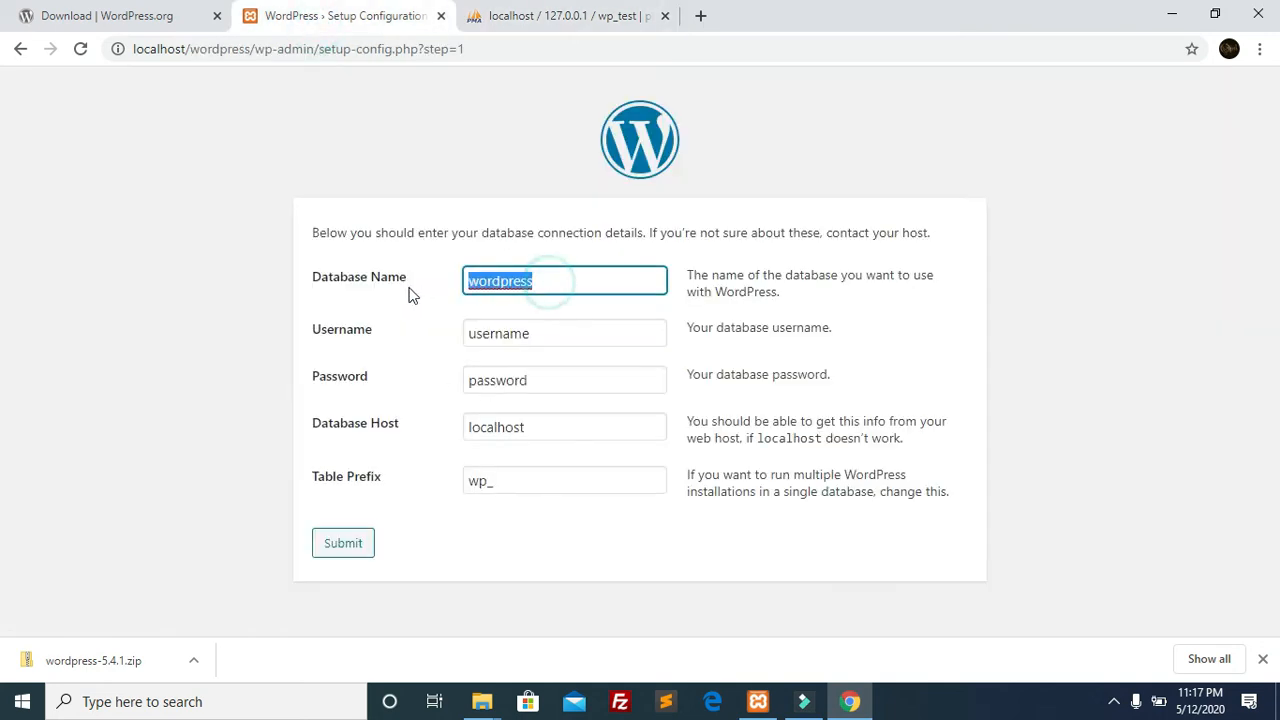
key("ctrl+v")
double_click(537, 334)
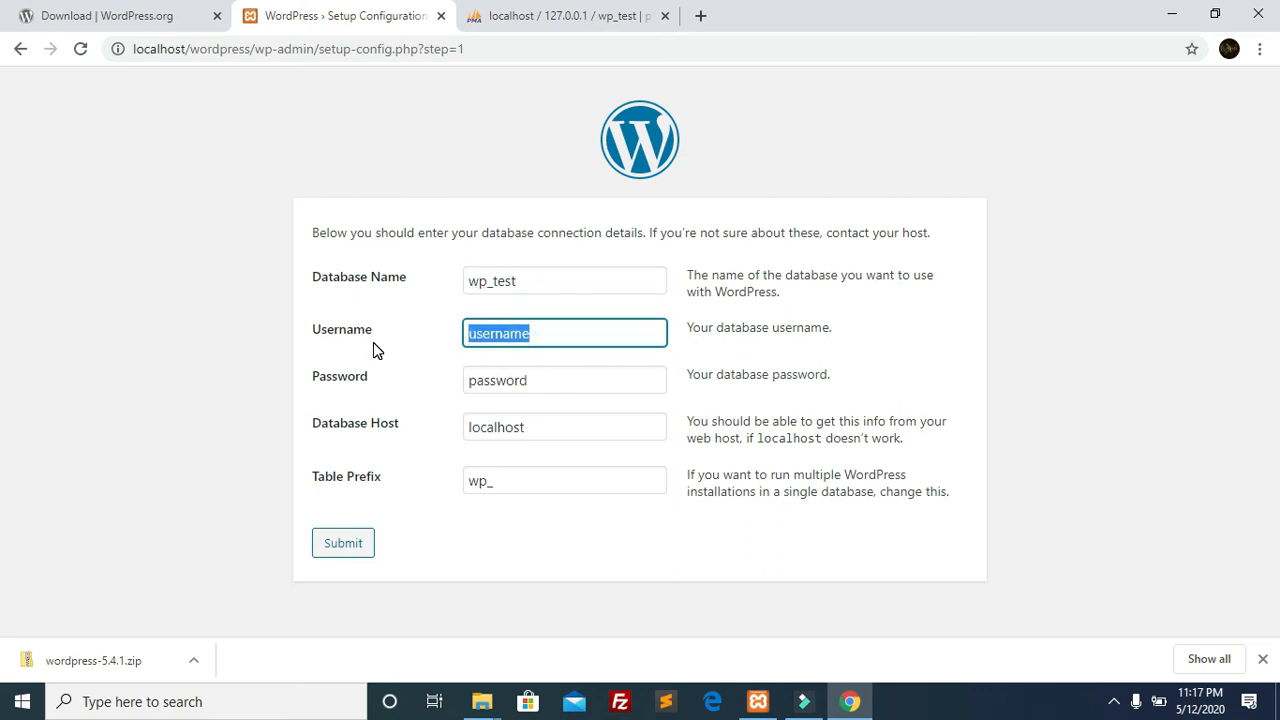
type("root")
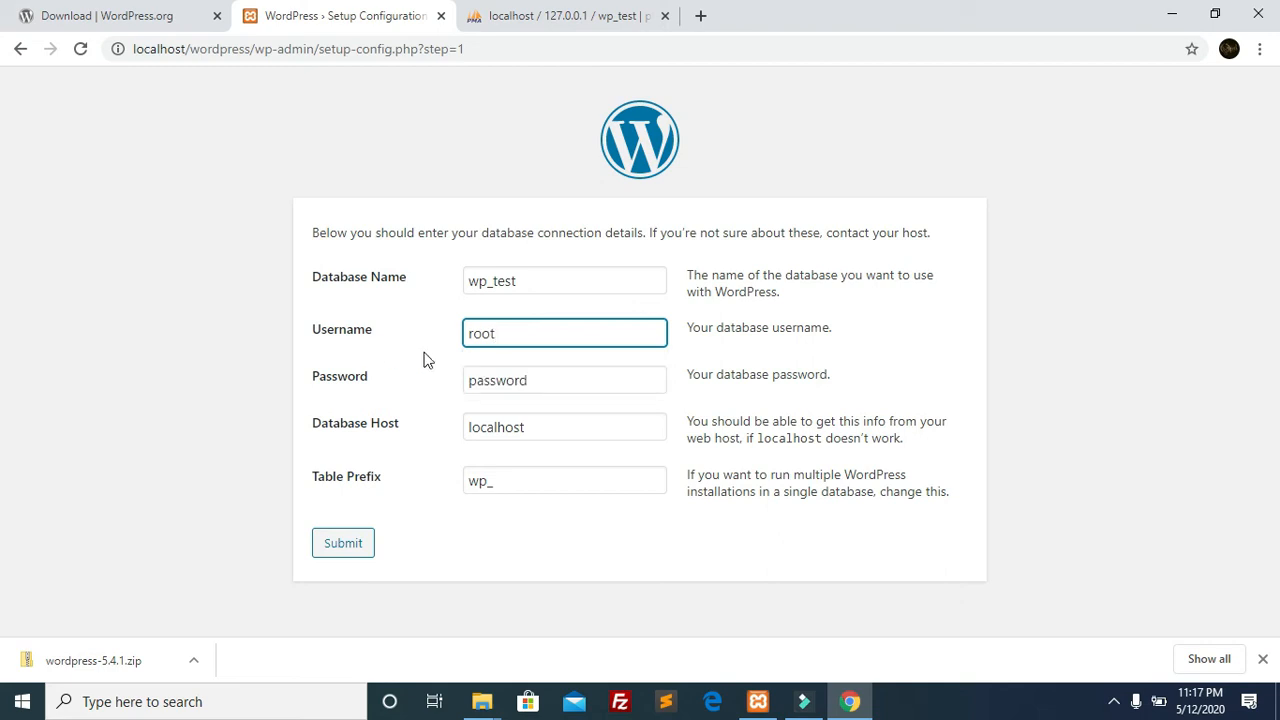
key("Tab")
key("BackSpace")
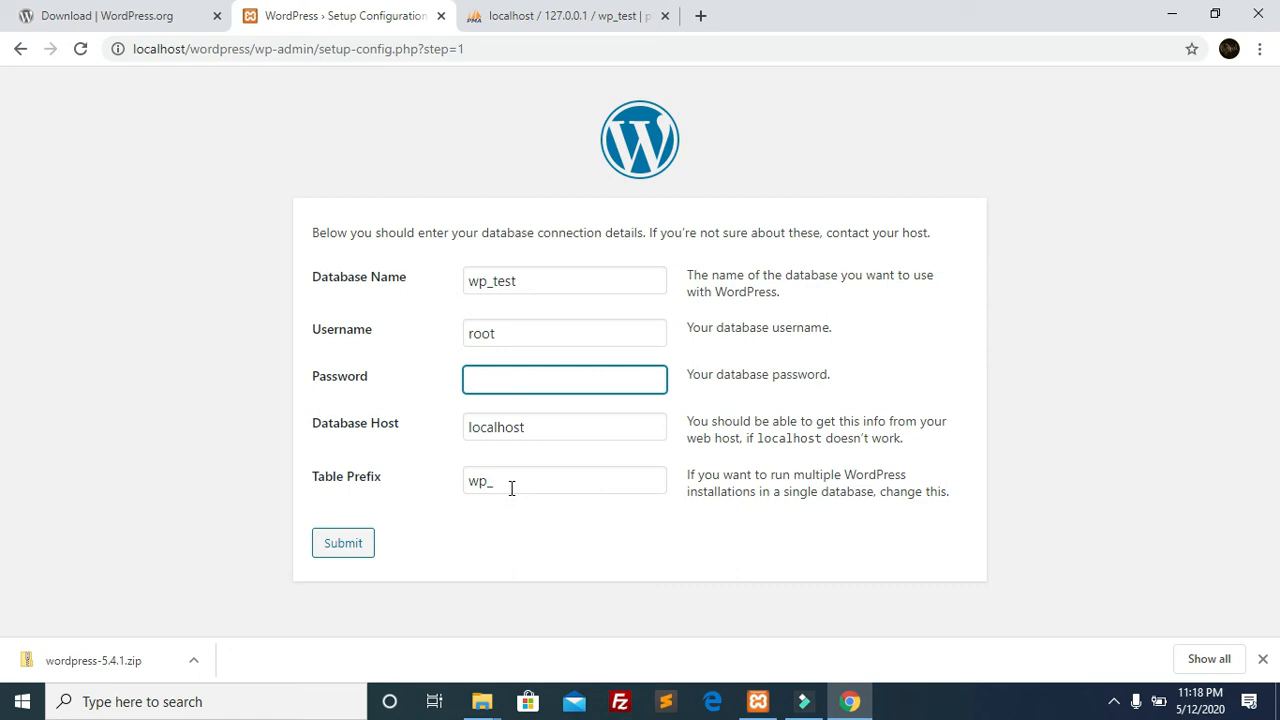
left_click(336, 553)
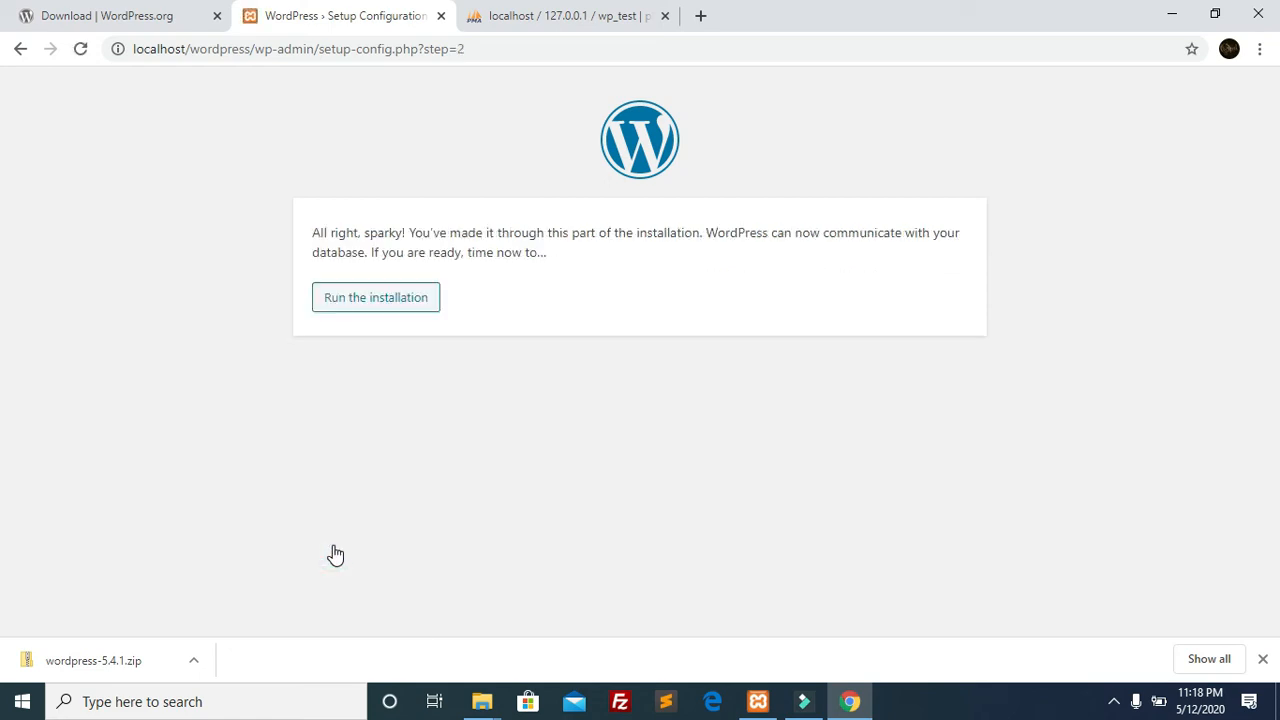
Run the WordPress installation and set the site title to "Wordpress Site".
left_click(386, 306)
scroll(513, 344, "down", 1)
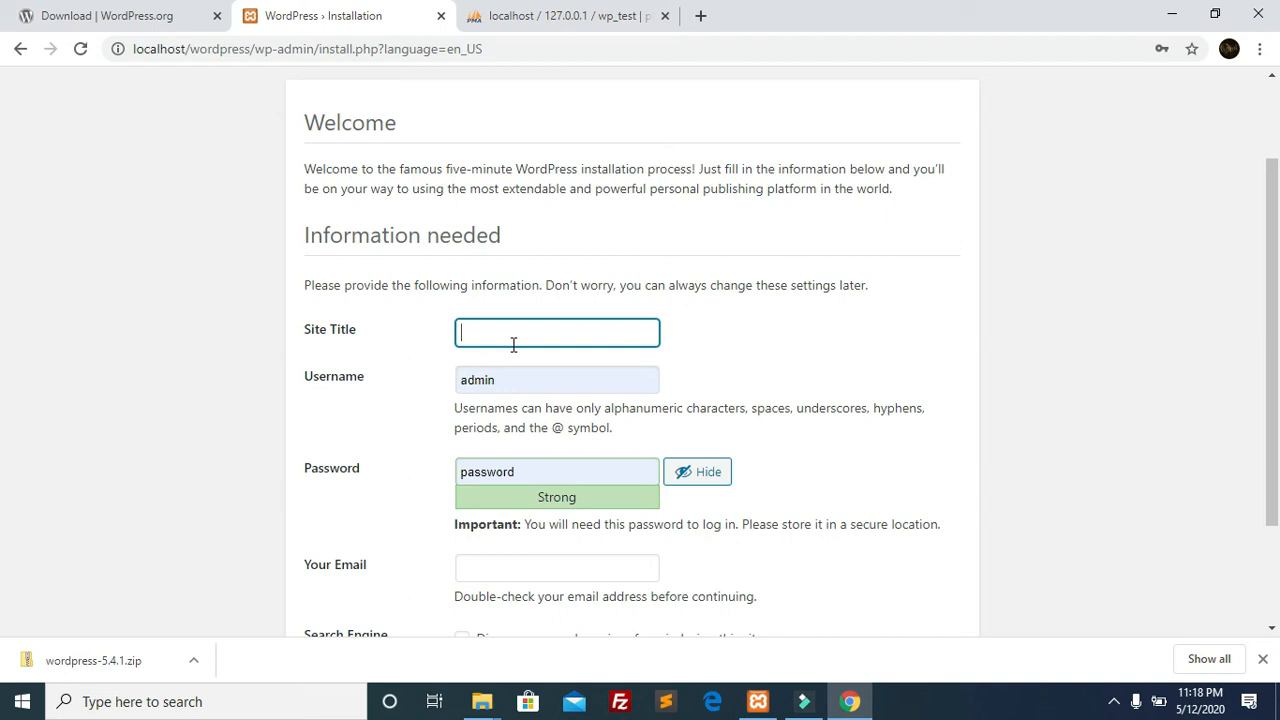
type("Wo")
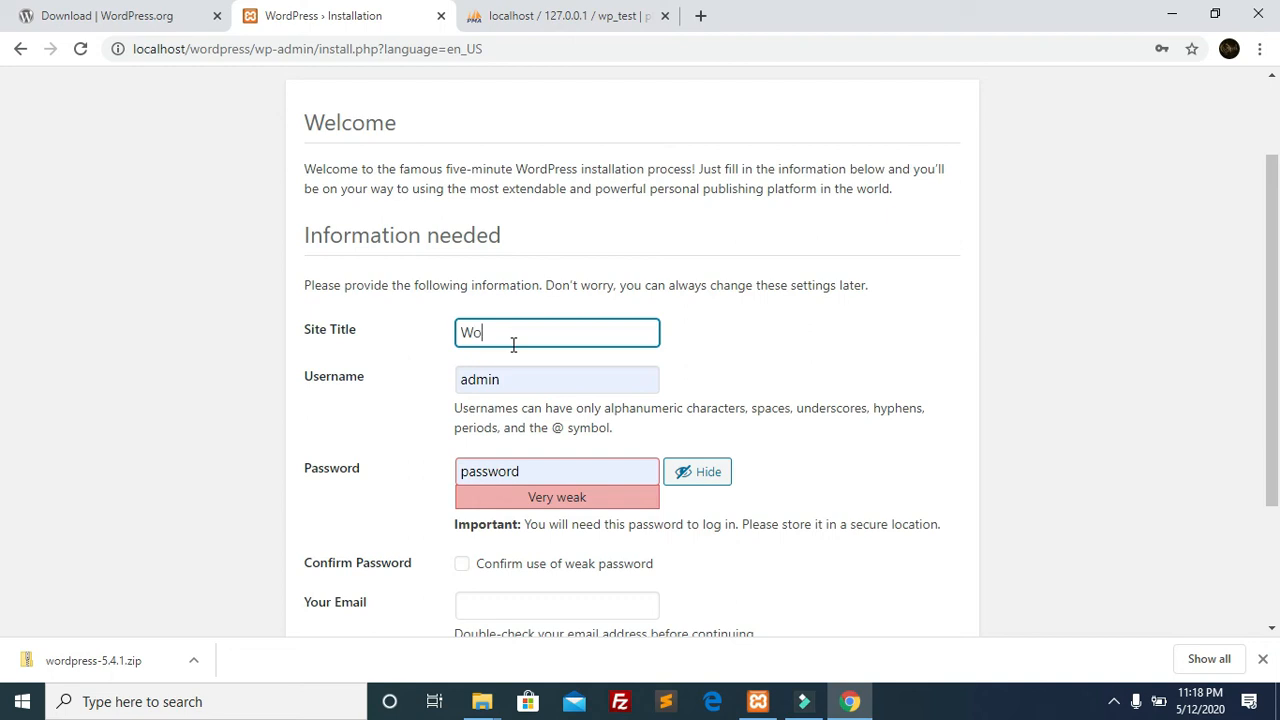
type("rdpress Site")
scroll(492, 441, "down", 1)
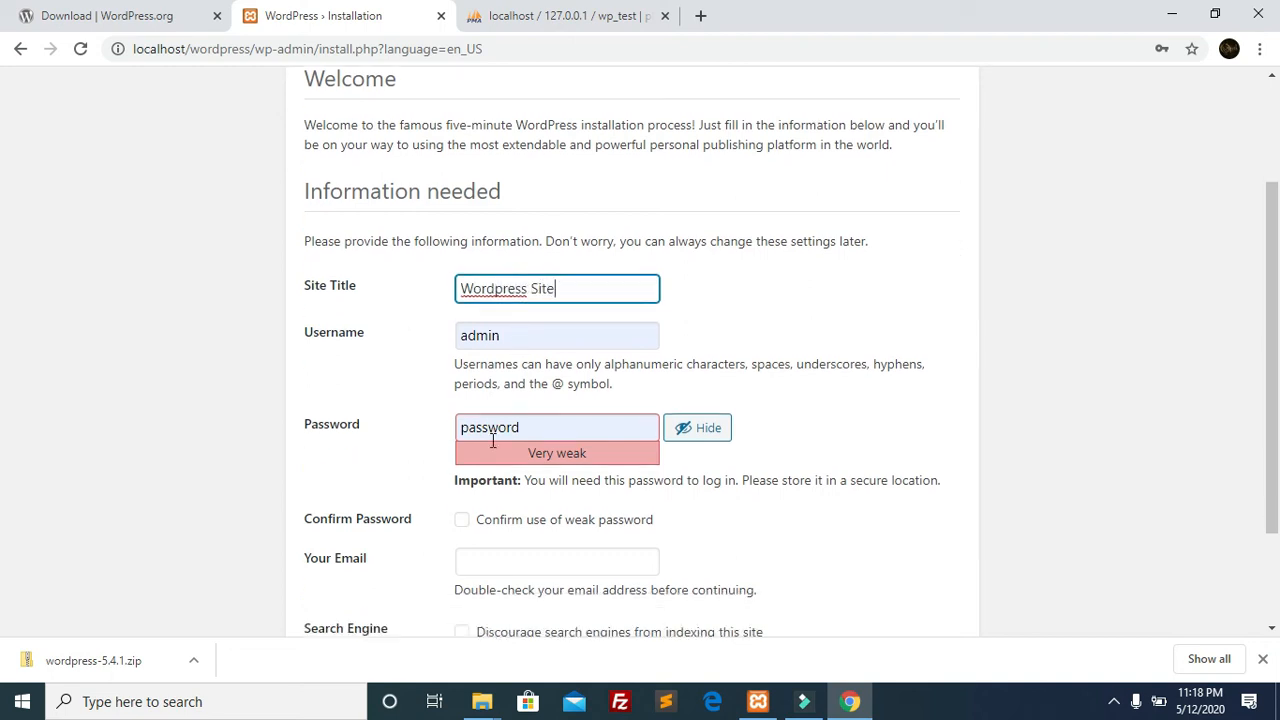
Confirm use of the weak password, fill in the administrator's e-mail and install WordPress.
scroll(490, 345, "down", 1)
left_click(515, 323)
left_click_drag(515, 323, 465, 330)
left_click(383, 357)
scroll(500, 414, "down", 1)
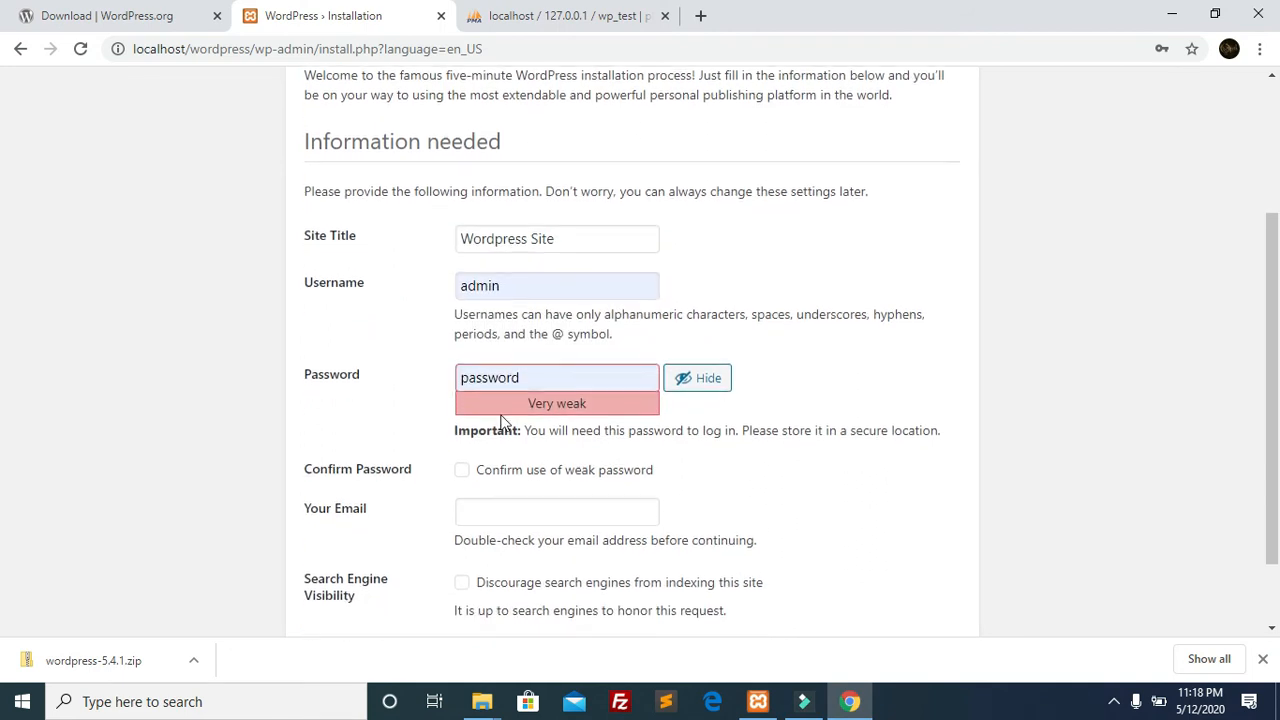
scroll(510, 380, "down", 1)
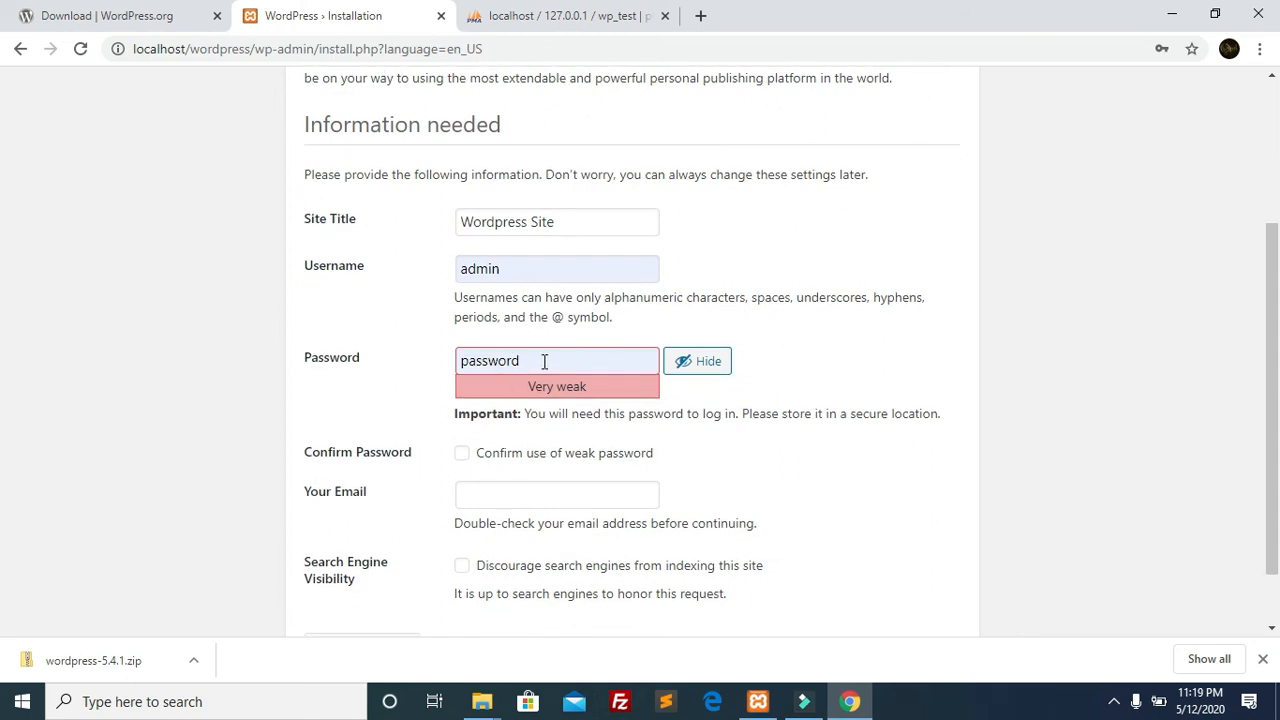
scroll(544, 361, "down", 2)
left_click(461, 379)
left_click(556, 421)
type("admin@admin.com")
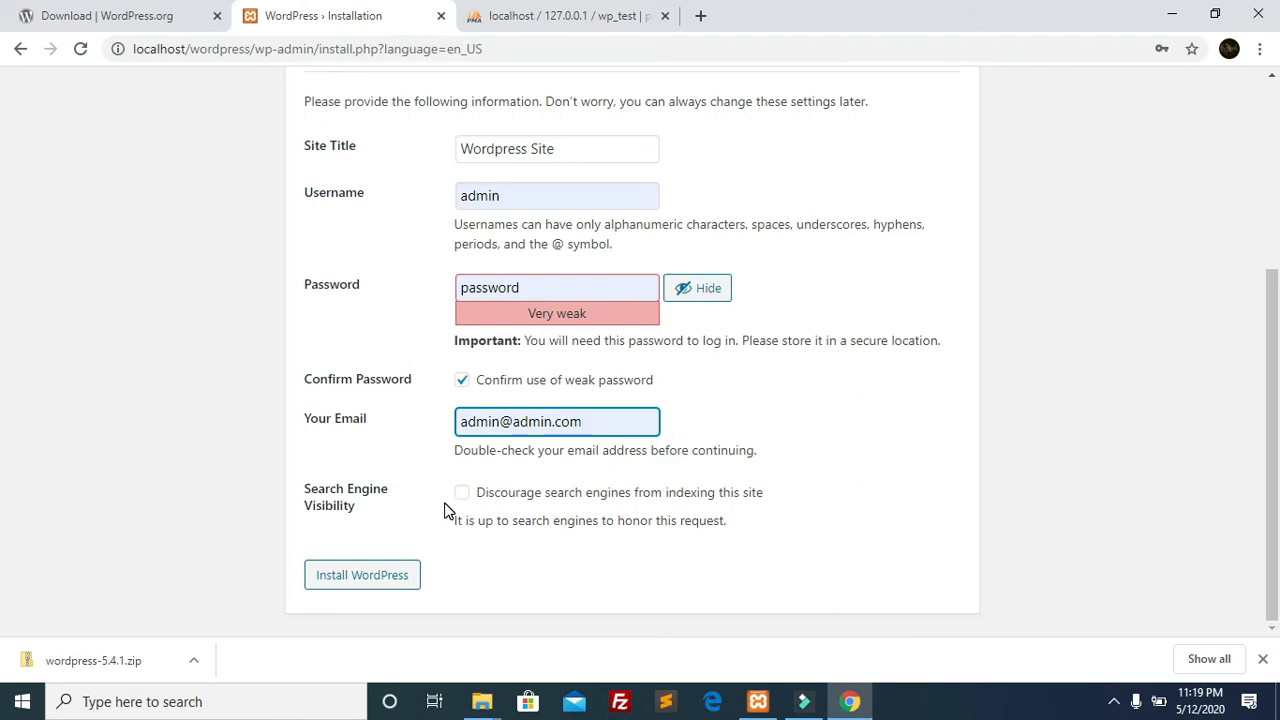
left_click(360, 577)
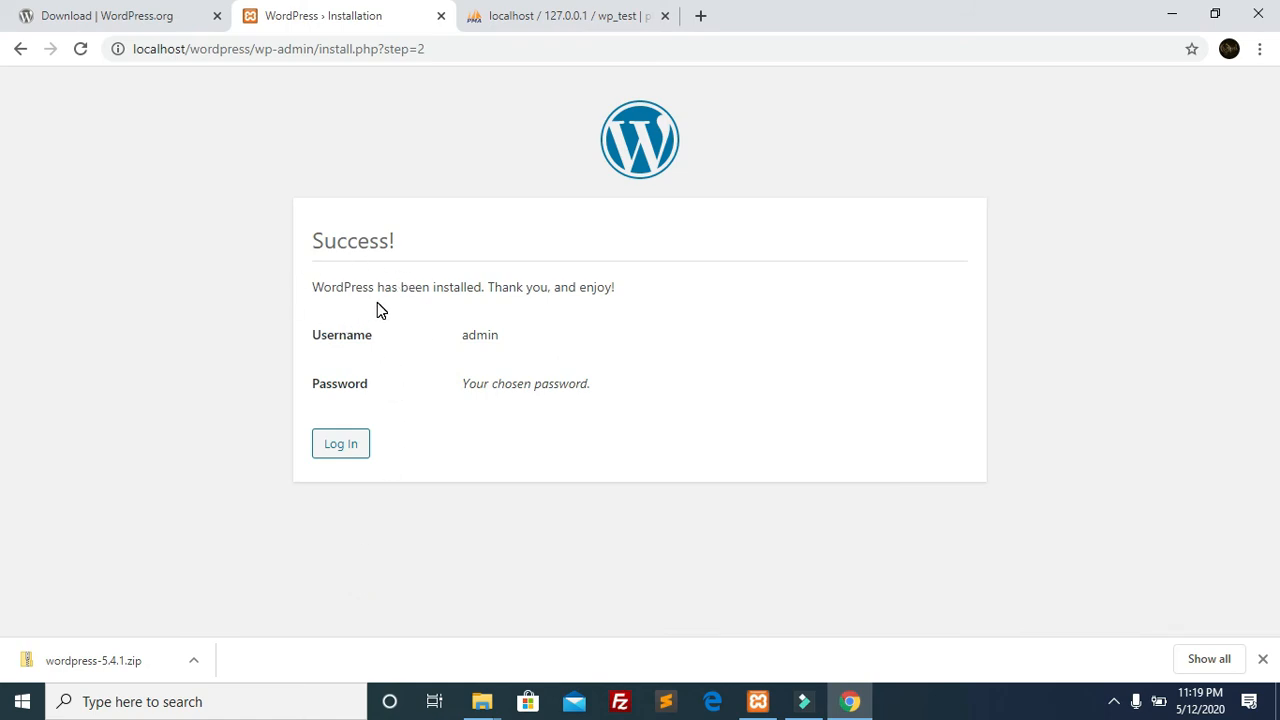
Log in to the new WordPress site as admin, entering the account password.
left_click(340, 446)
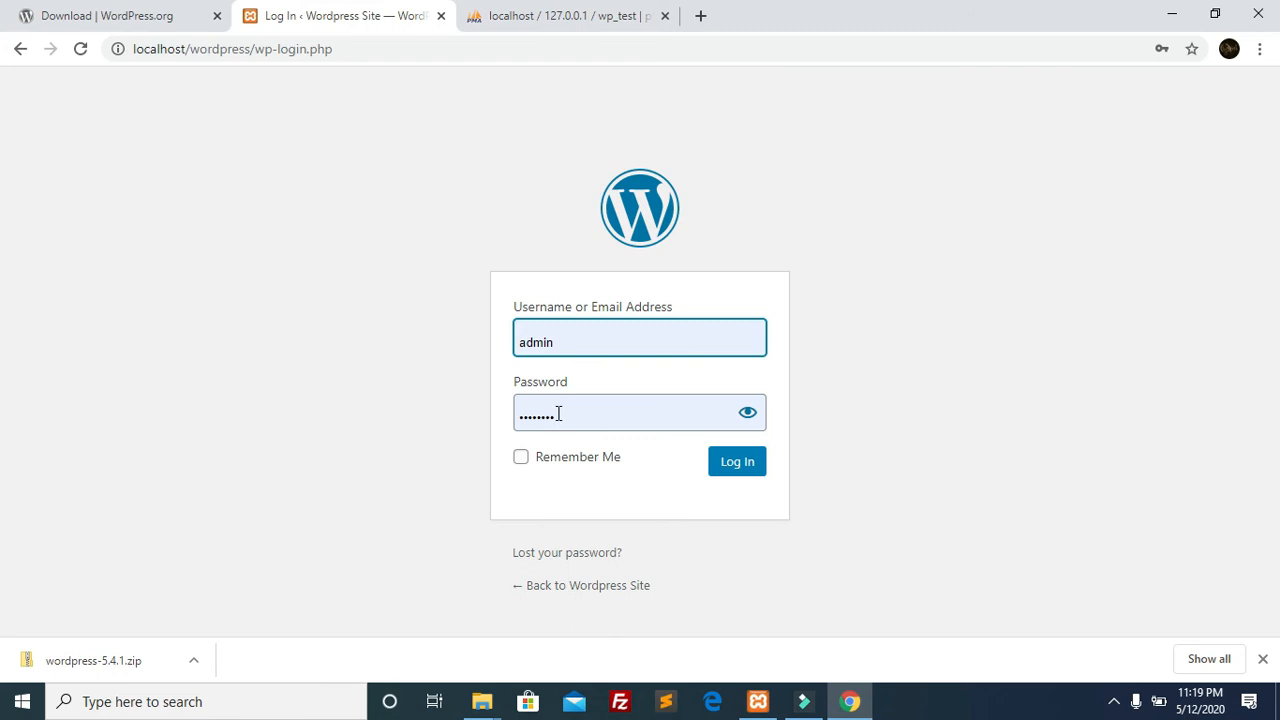
left_click_drag(558, 414, 477, 429)
left_click_drag(624, 418, 457, 435)
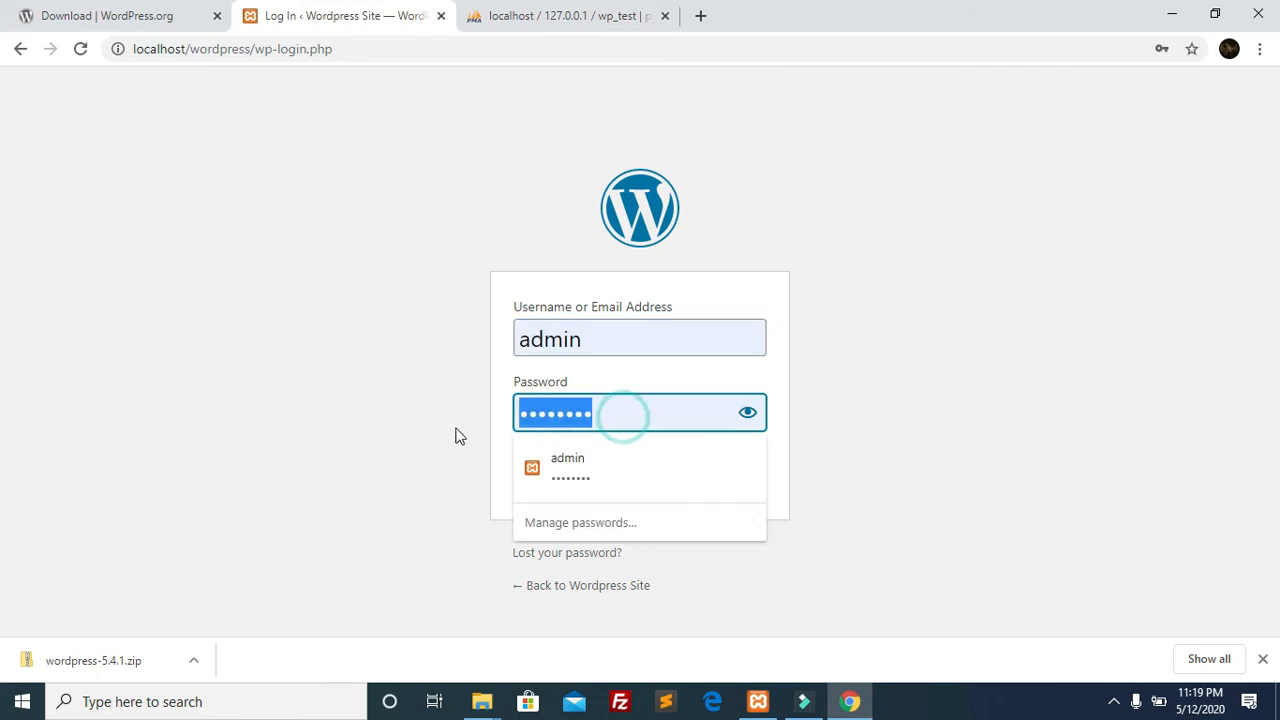
type("•••••••")
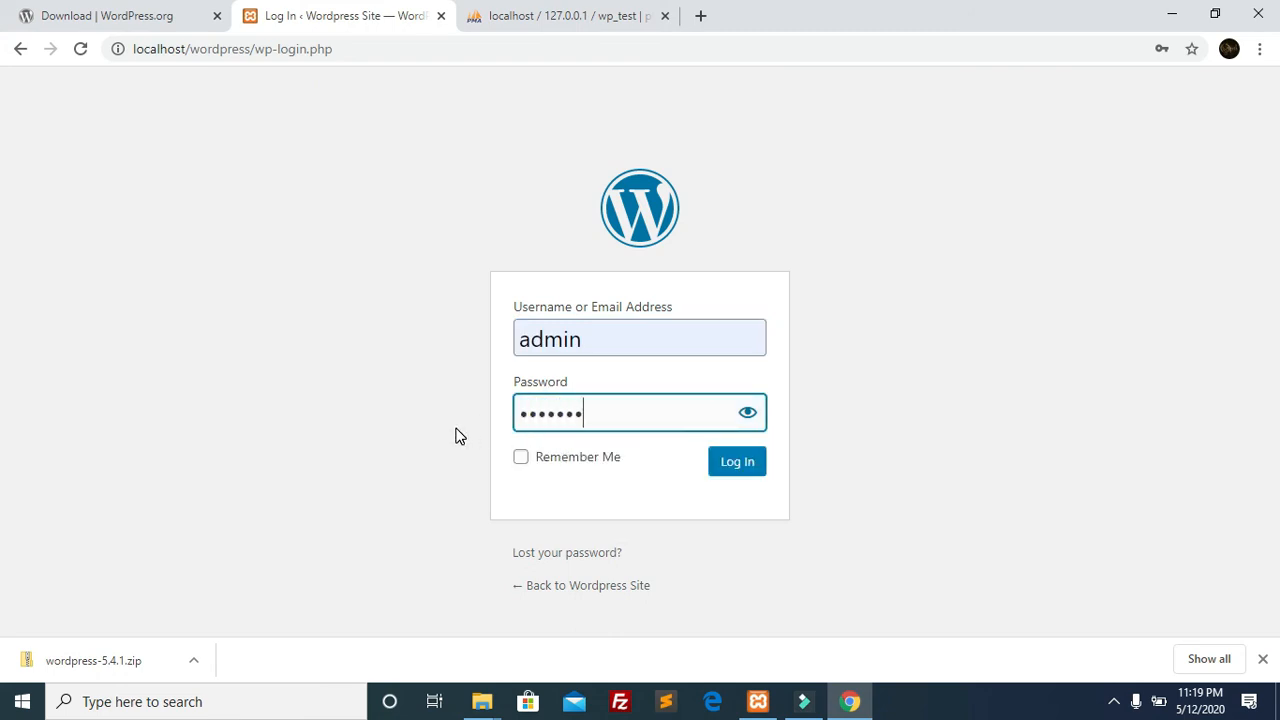
left_click(748, 474)
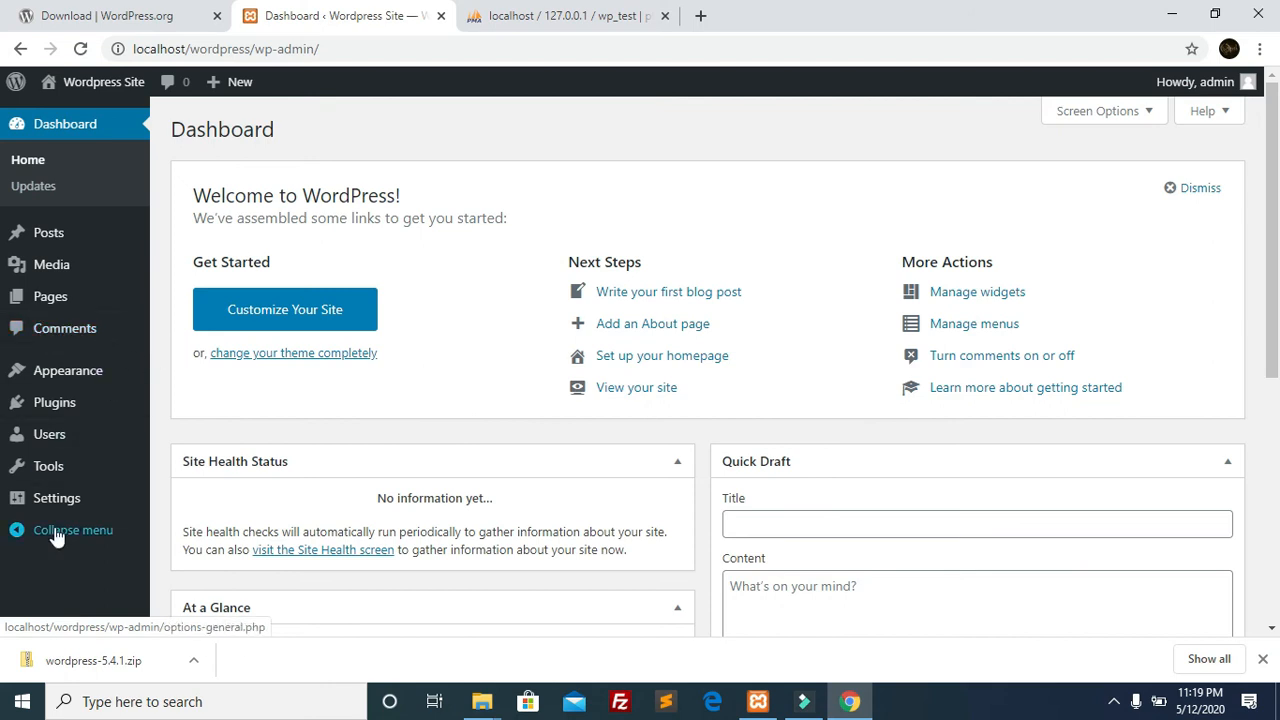
Open the Add Themes page from the installed themes and list the popular themes.
scroll(40, 460, "down", 1)
left_click(53, 377)
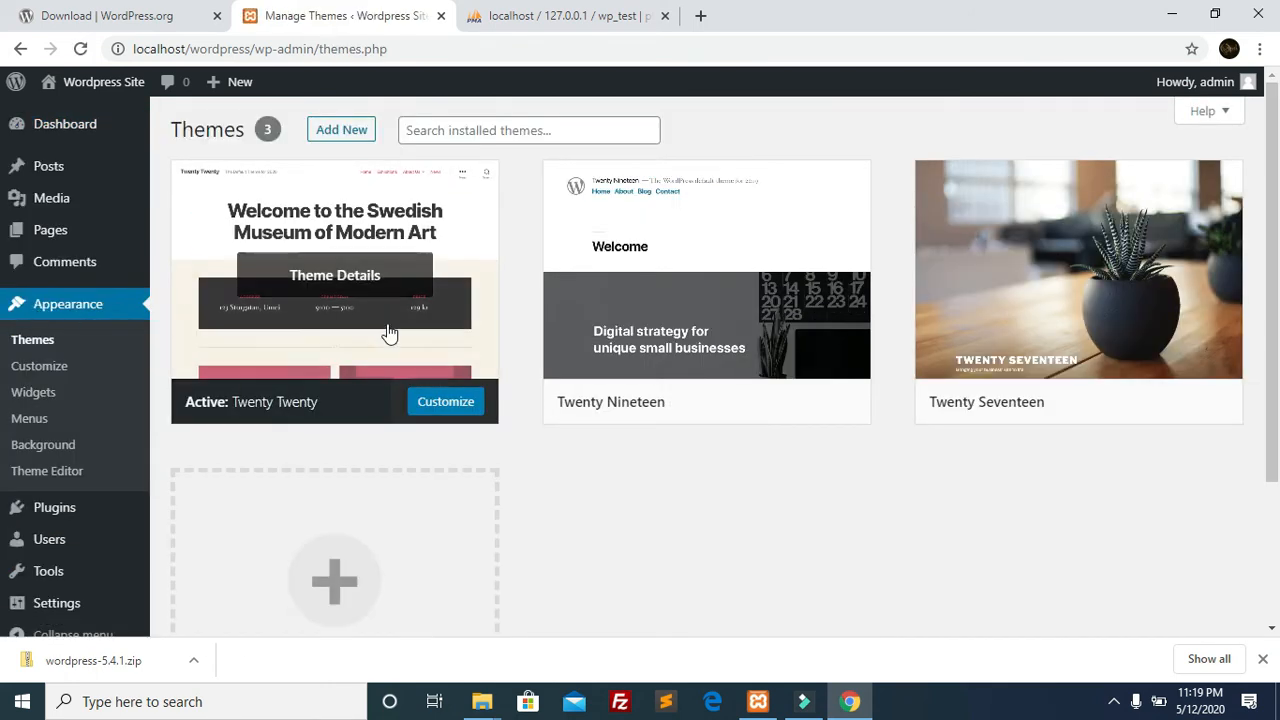
scroll(486, 481, "down", 1)
scroll(486, 481, "up", 1)
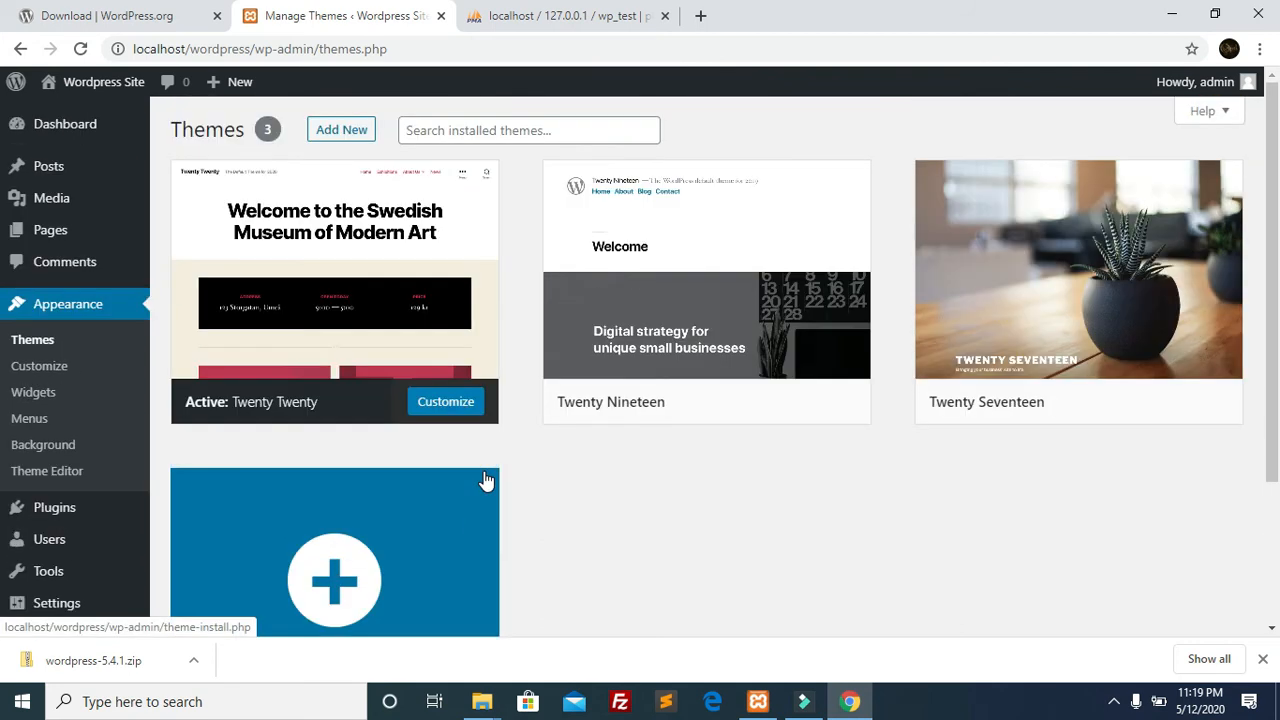
left_click(343, 133)
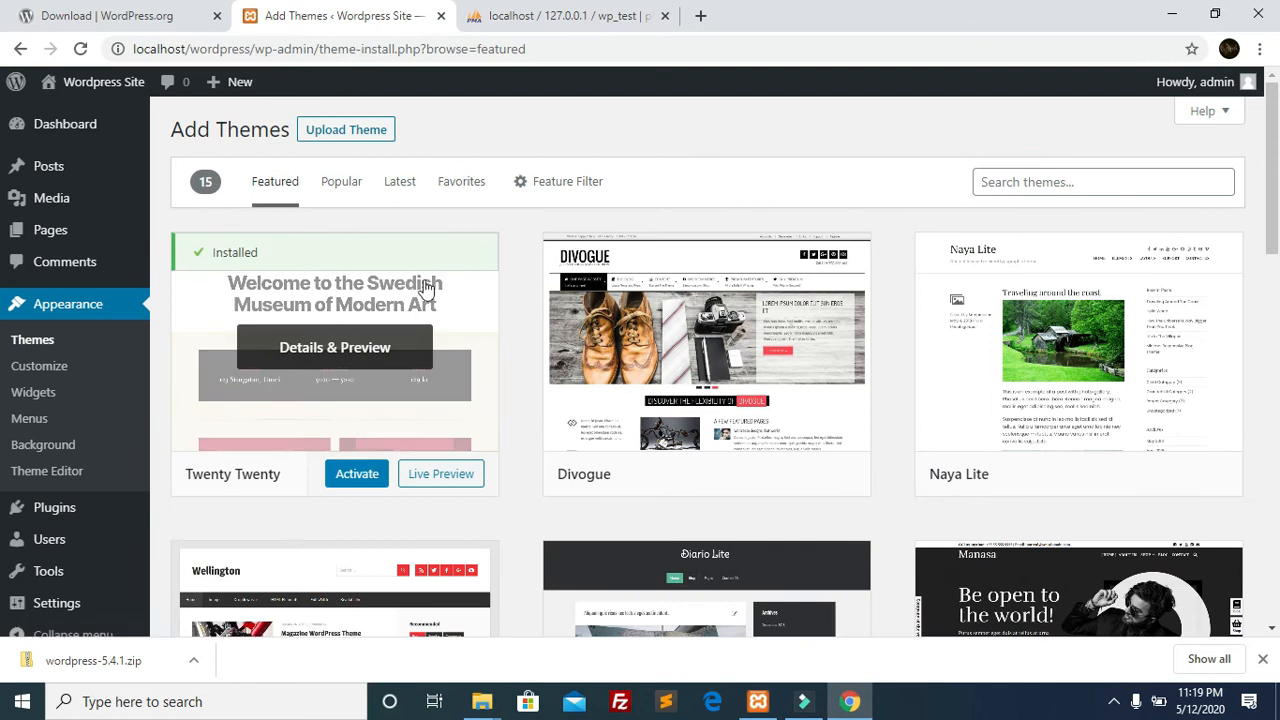
left_click(348, 190)
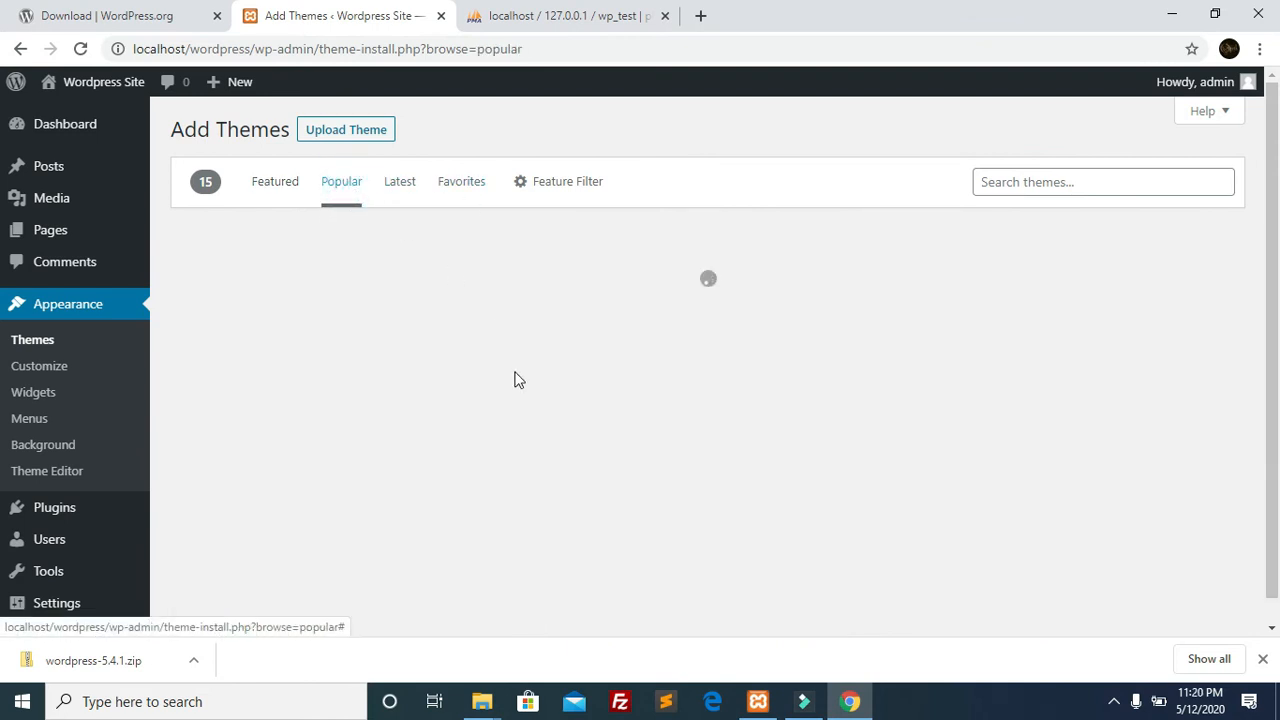
Browse the popular themes, then install and activate the Astra theme.
scroll(517, 450, "down", 20)
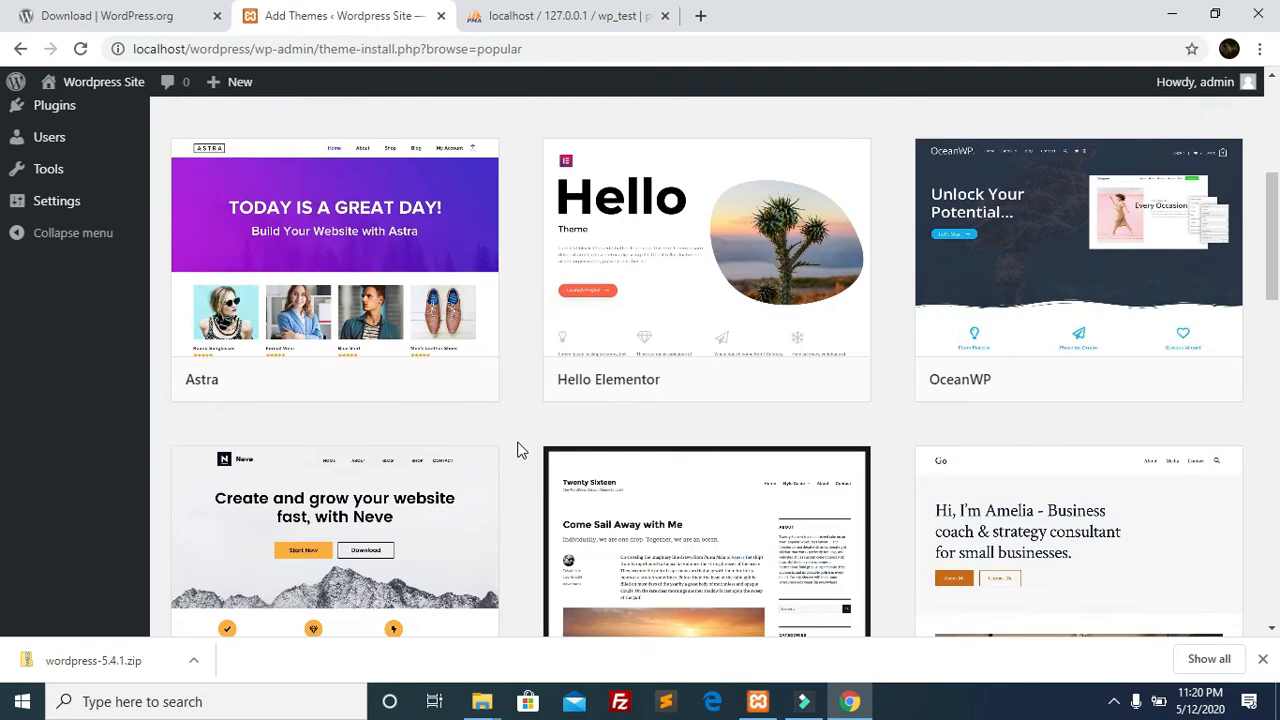
scroll(517, 450, "down", 20)
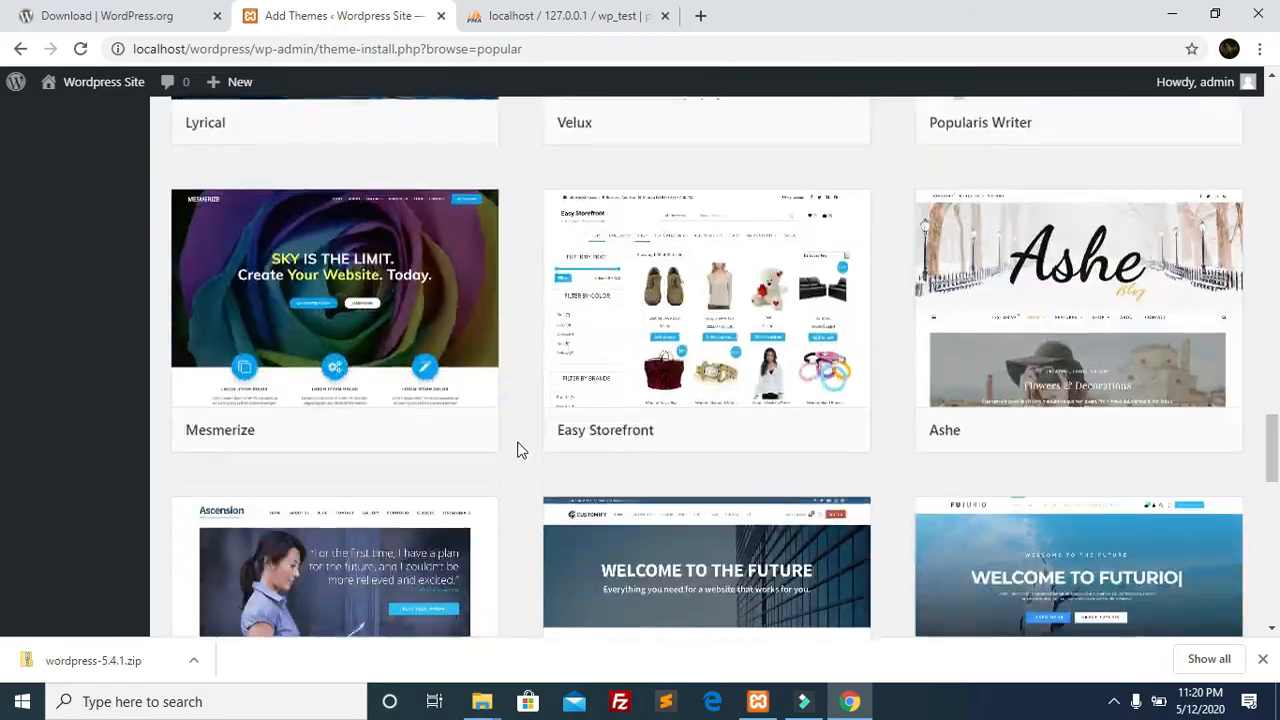
scroll(517, 450, "up", 20)
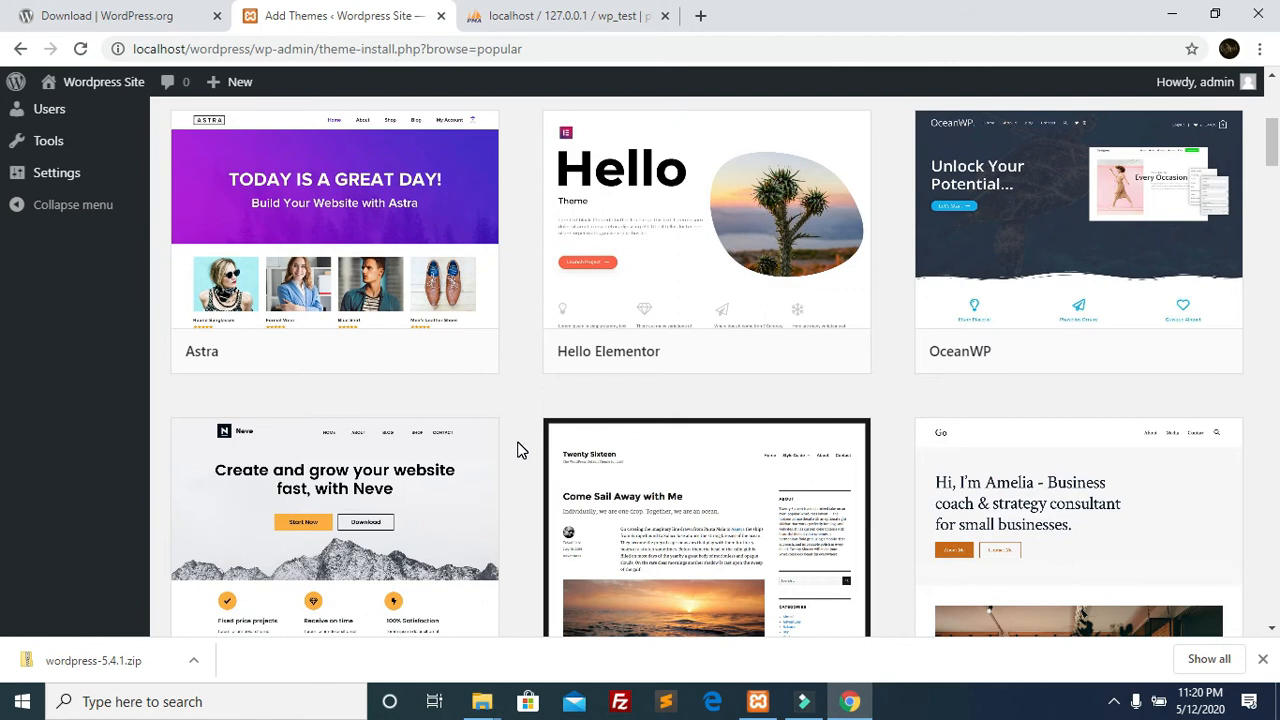
scroll(517, 450, "down", 1)
scroll(517, 450, "up", 1)
mouse_move(367, 262)
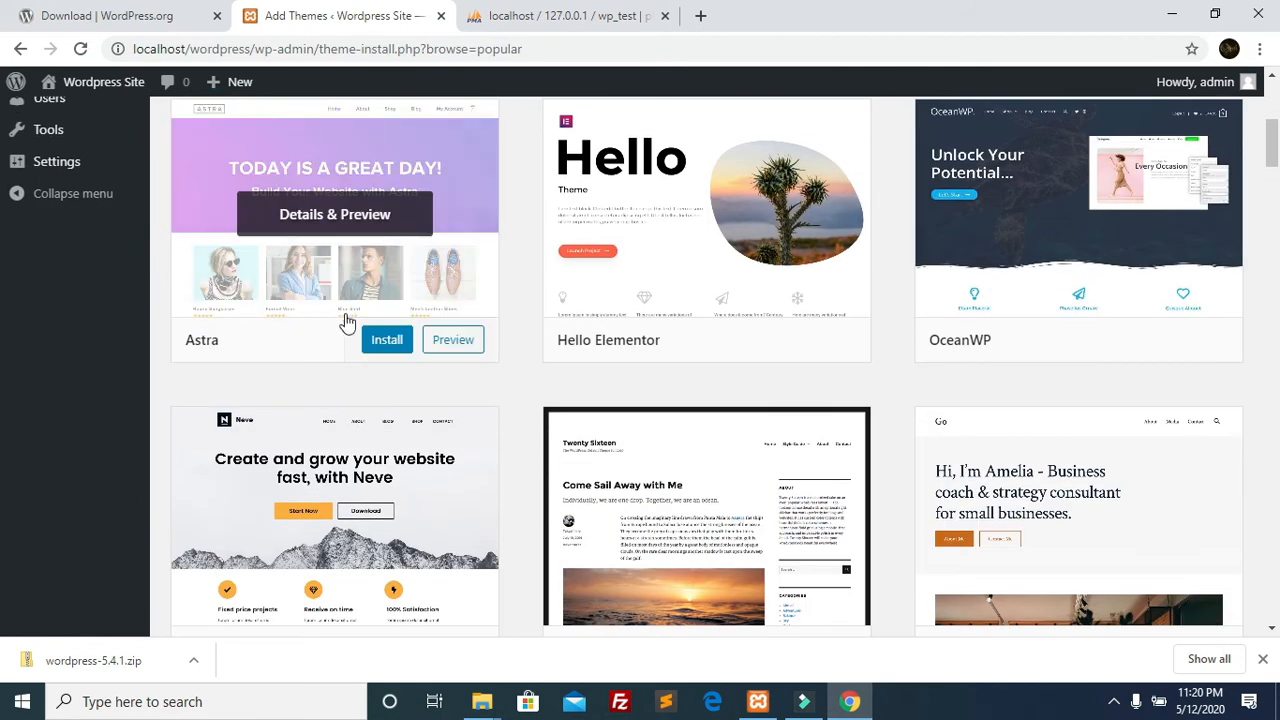
left_click(388, 342)
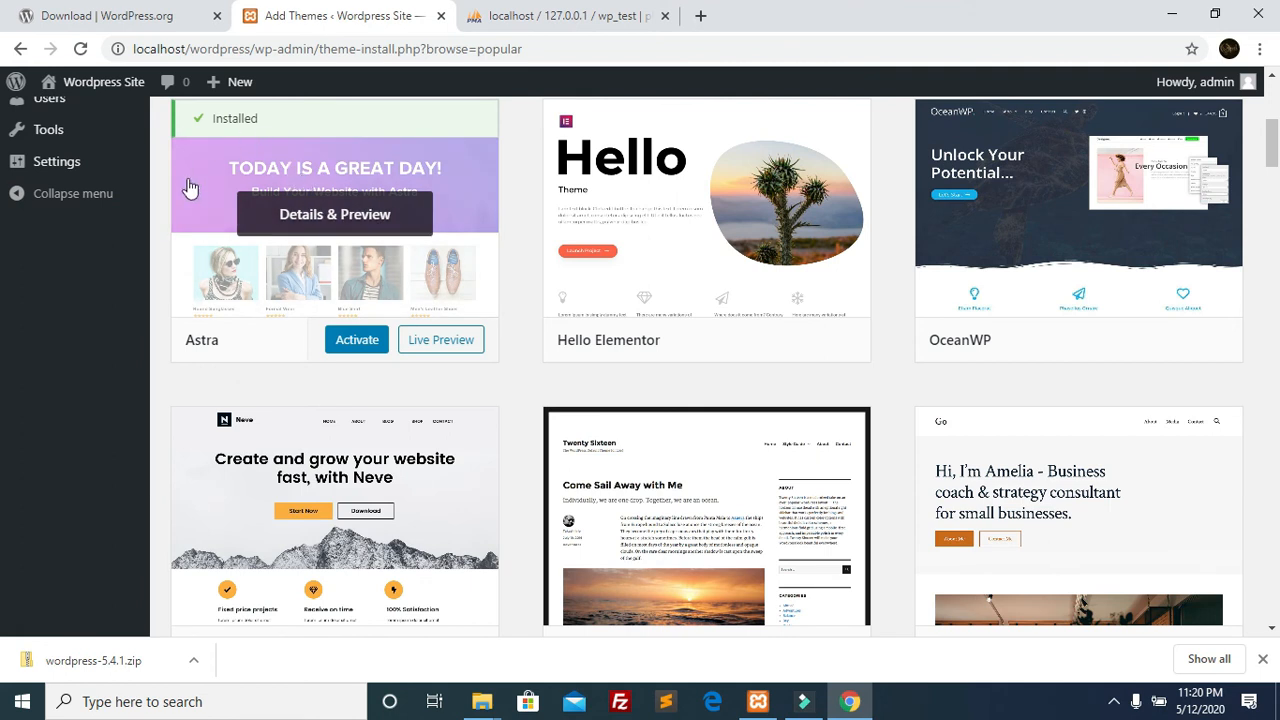
left_click(357, 343)
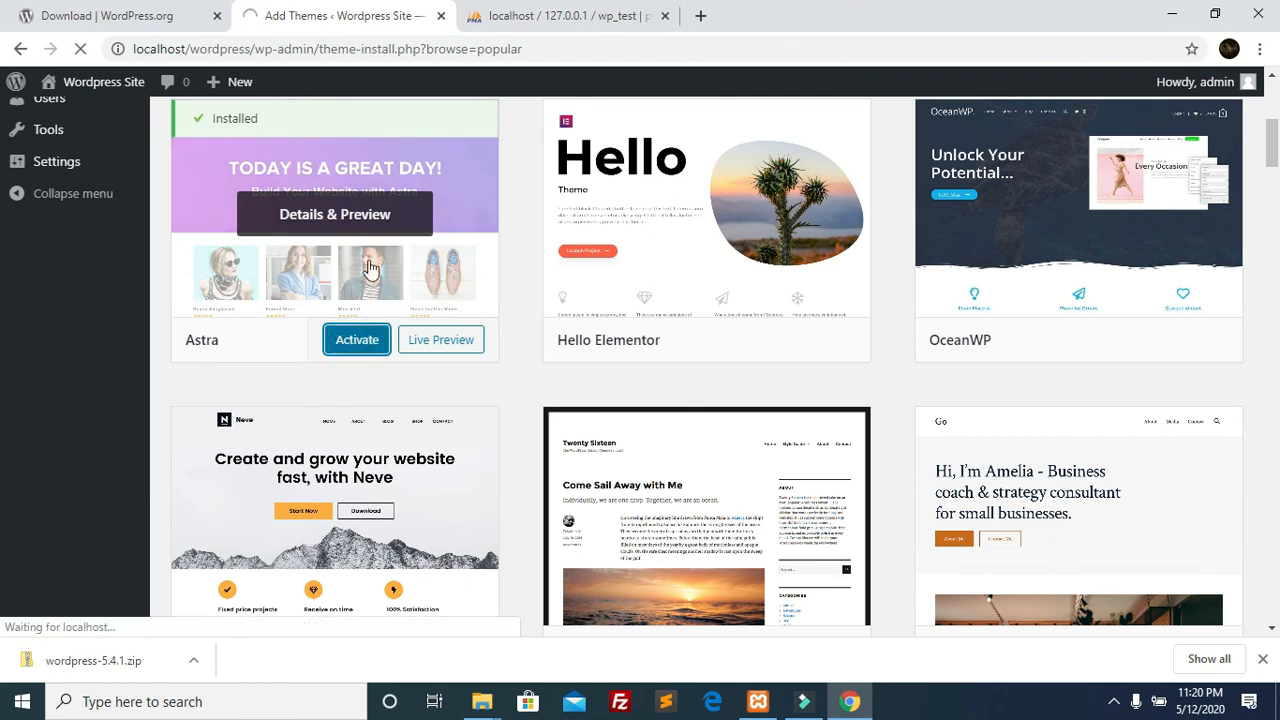
scroll(350, 487, "down", 3)
scroll(350, 487, "up", 3)
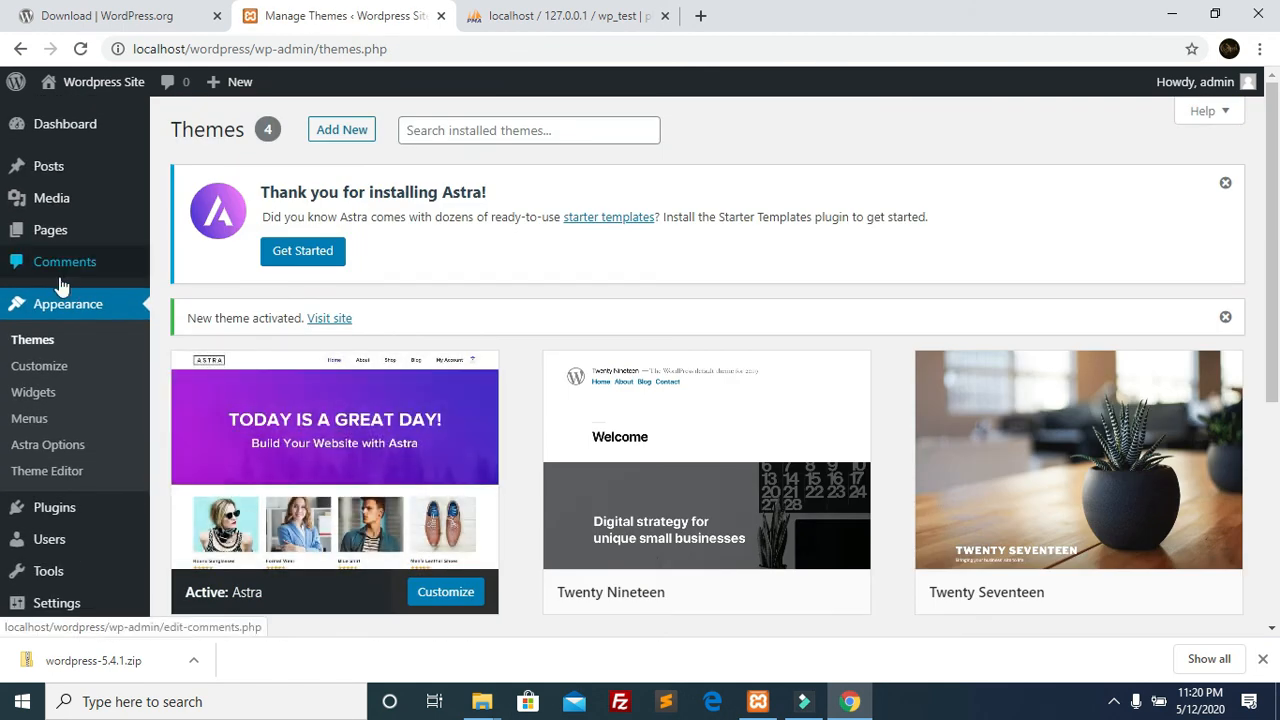
Open the site's front page in a new browser tab and look over its layout with the Astra theme.
scroll(297, 371, "down", 1)
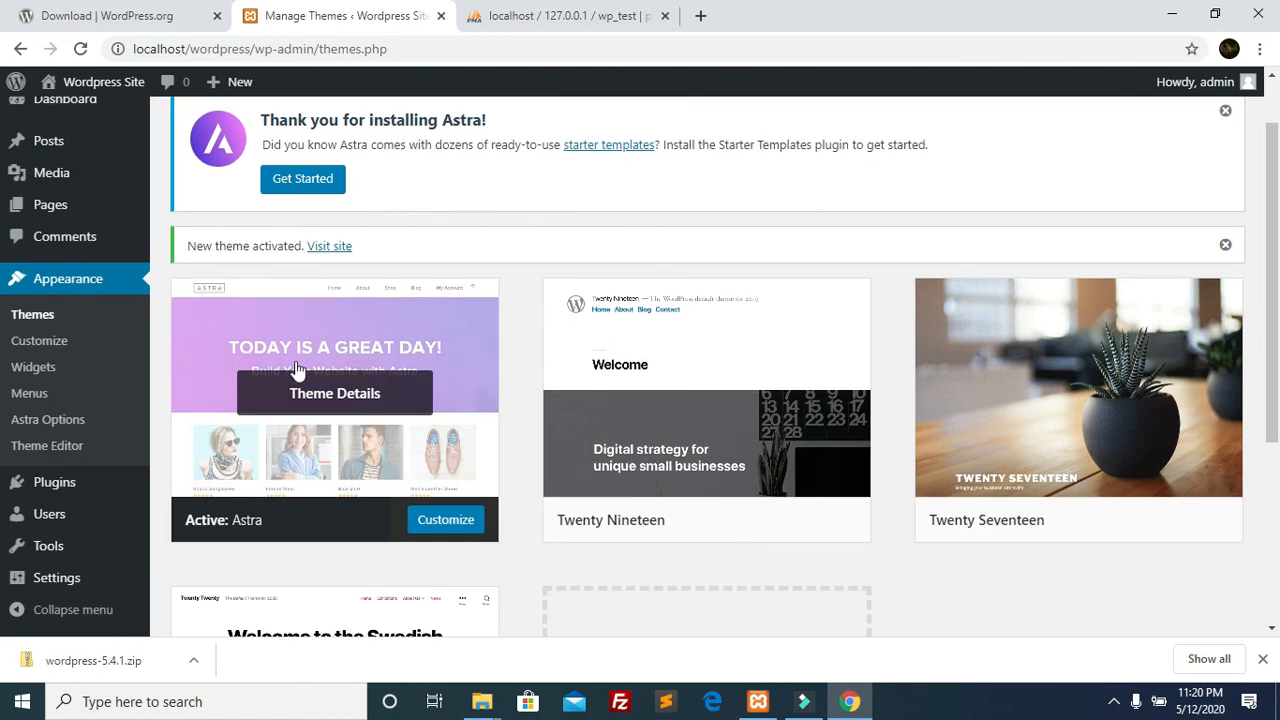
scroll(300, 380, "up", 1)
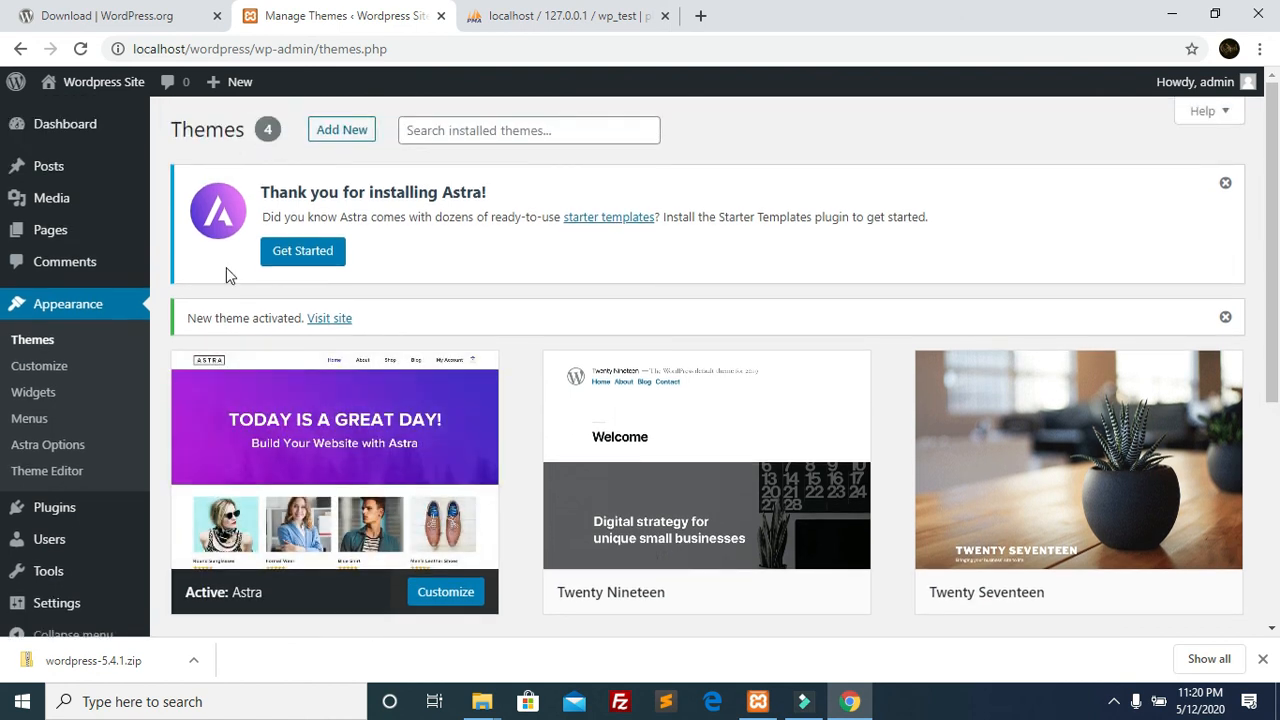
mouse_move(66, 130)
mouse_move(69, 86)
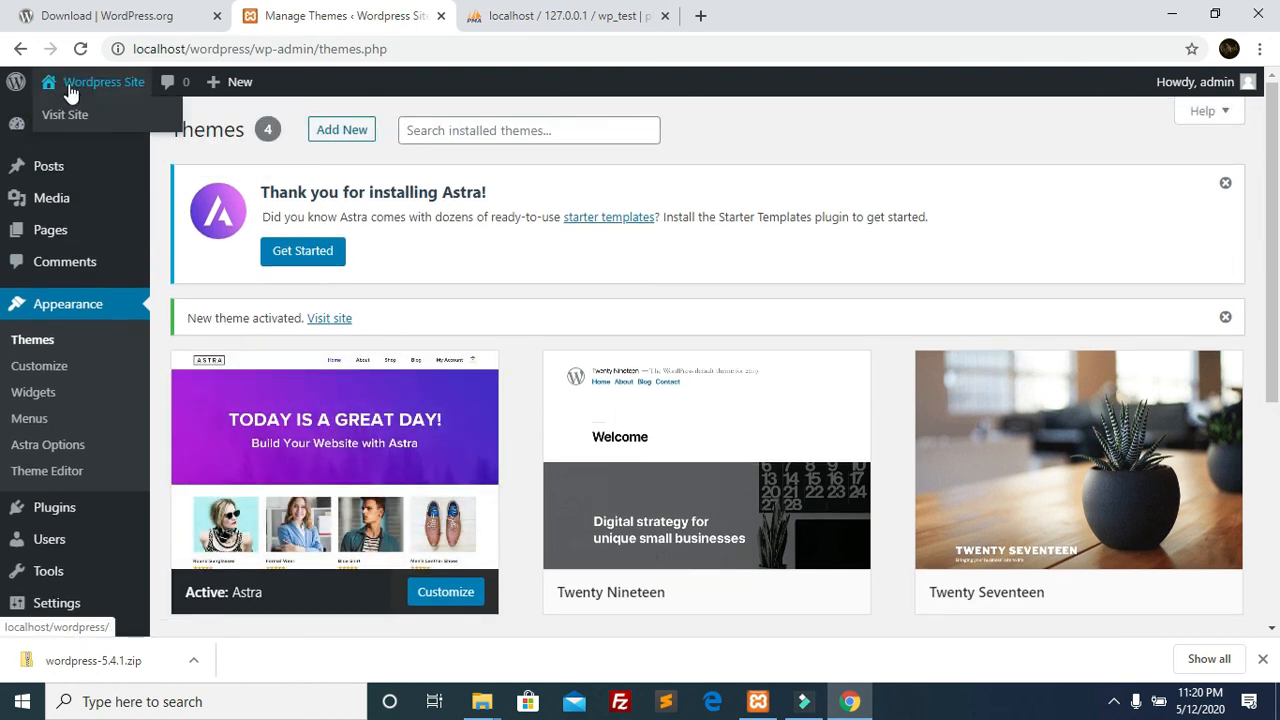
middle_click(66, 115)
left_click(566, 14)
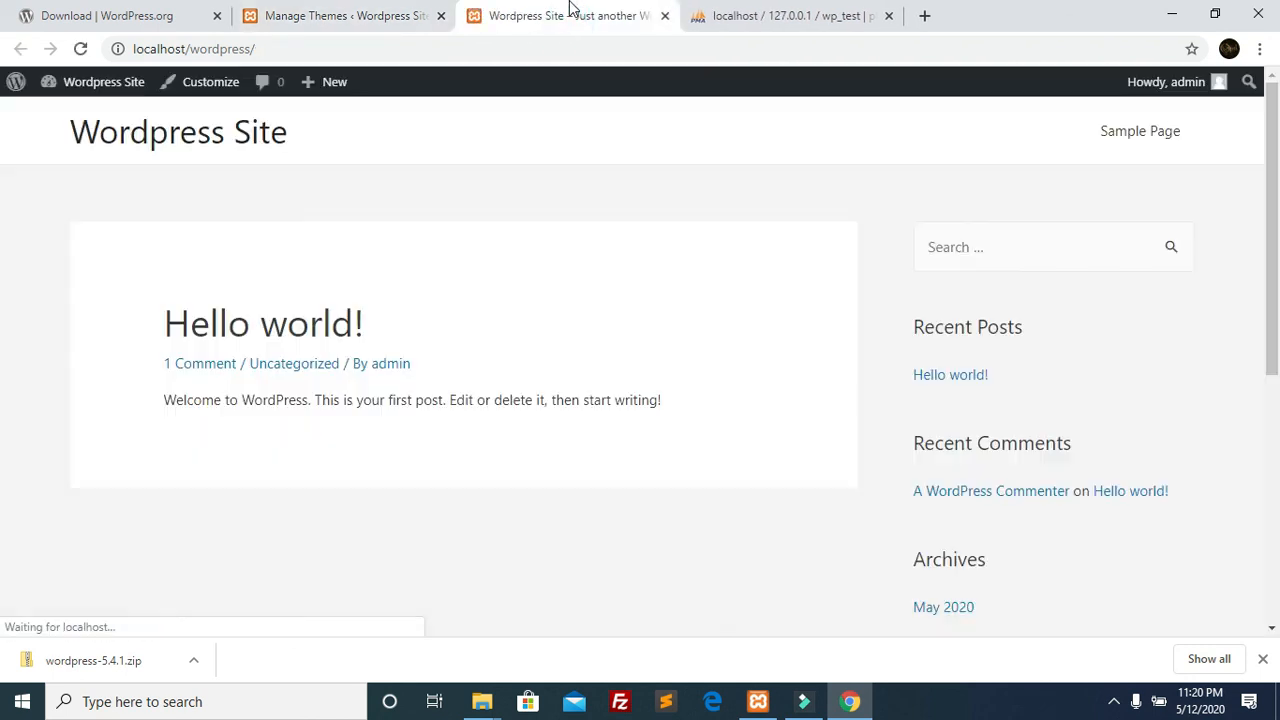
scroll(495, 314, "down", 5)
scroll(495, 314, "up", 5)
scroll(495, 314, "down", 5)
scroll(495, 314, "up", 5)
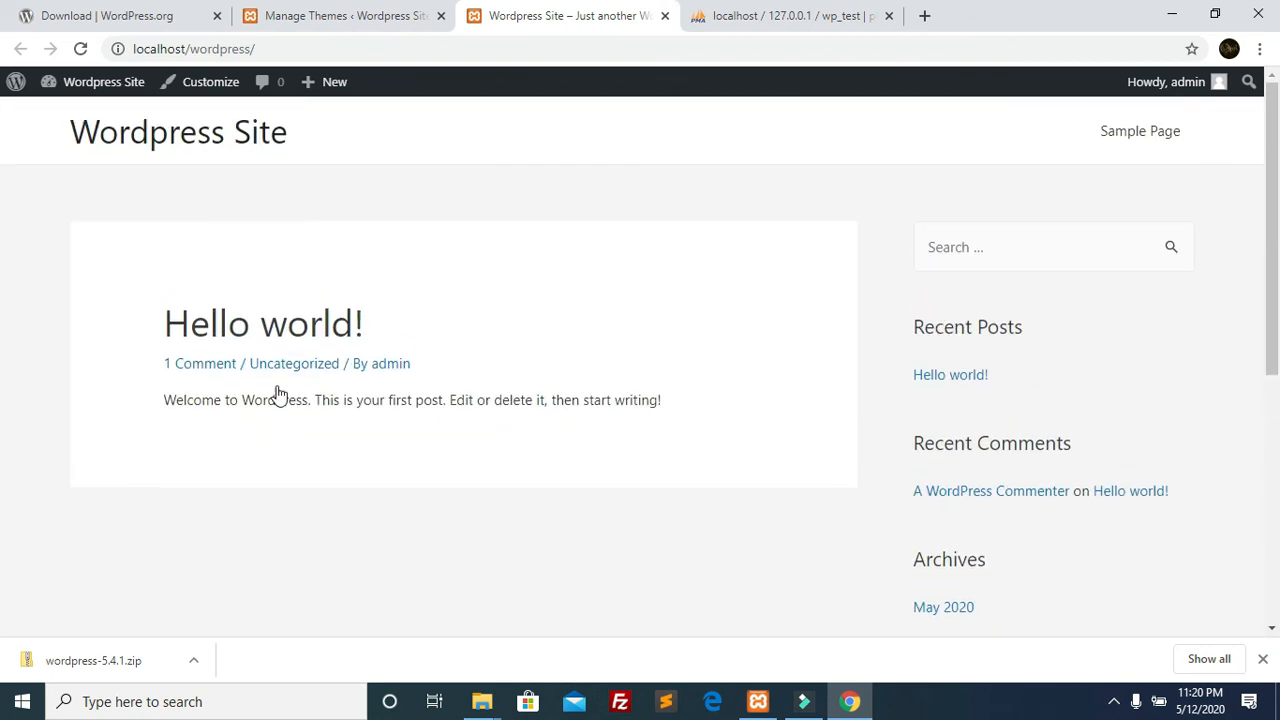
Return to the Manage Themes tab and look through the installed themes.
left_click(352, 15)
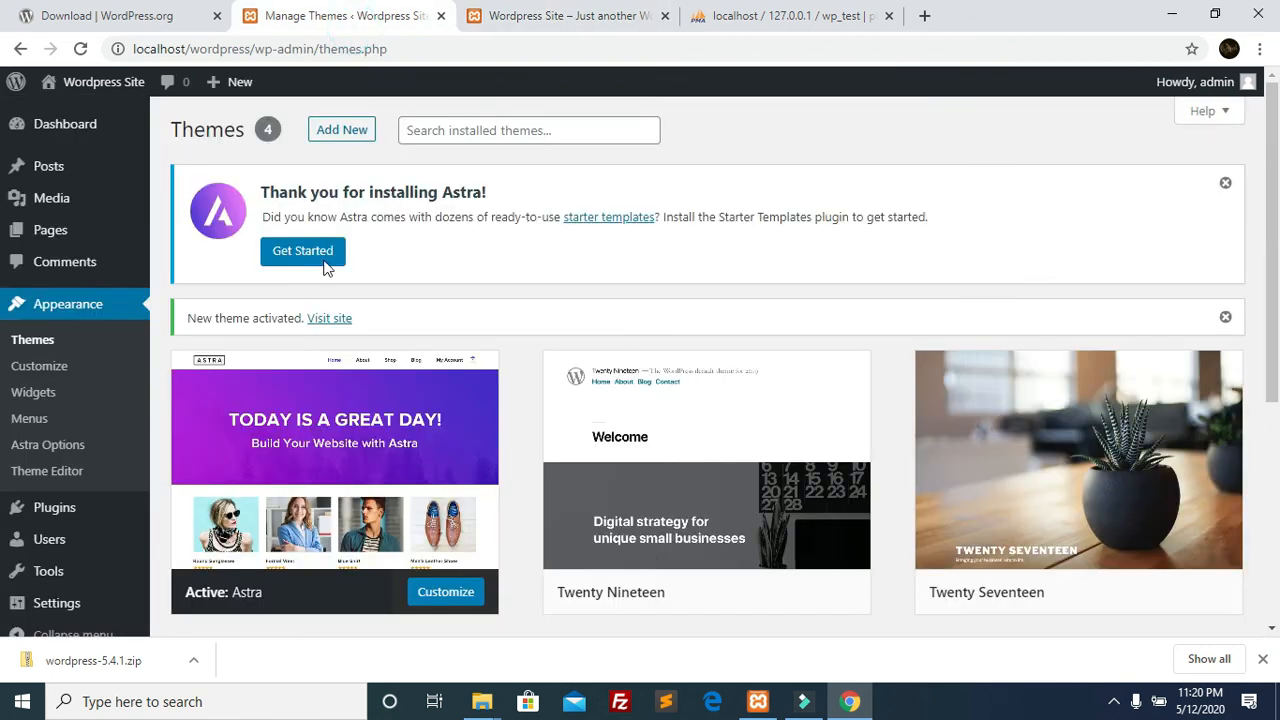
scroll(303, 449, "down", 4)
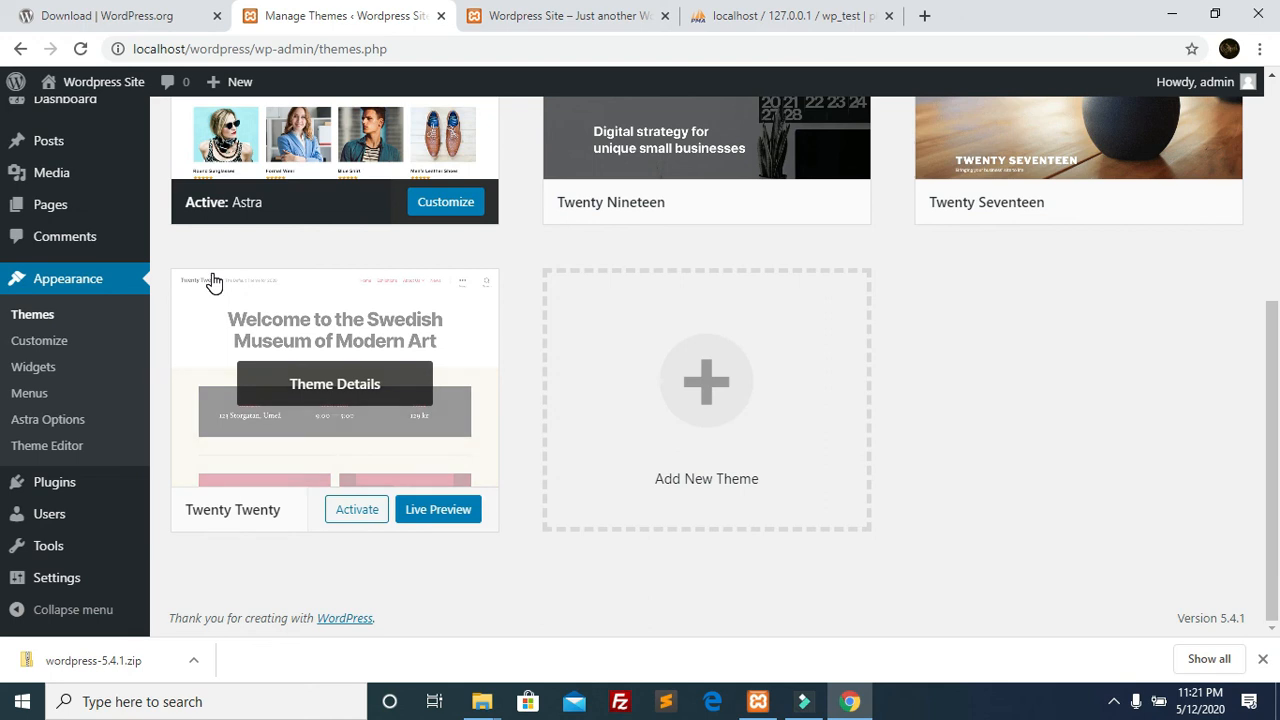
scroll(15, 250, "up", 4)
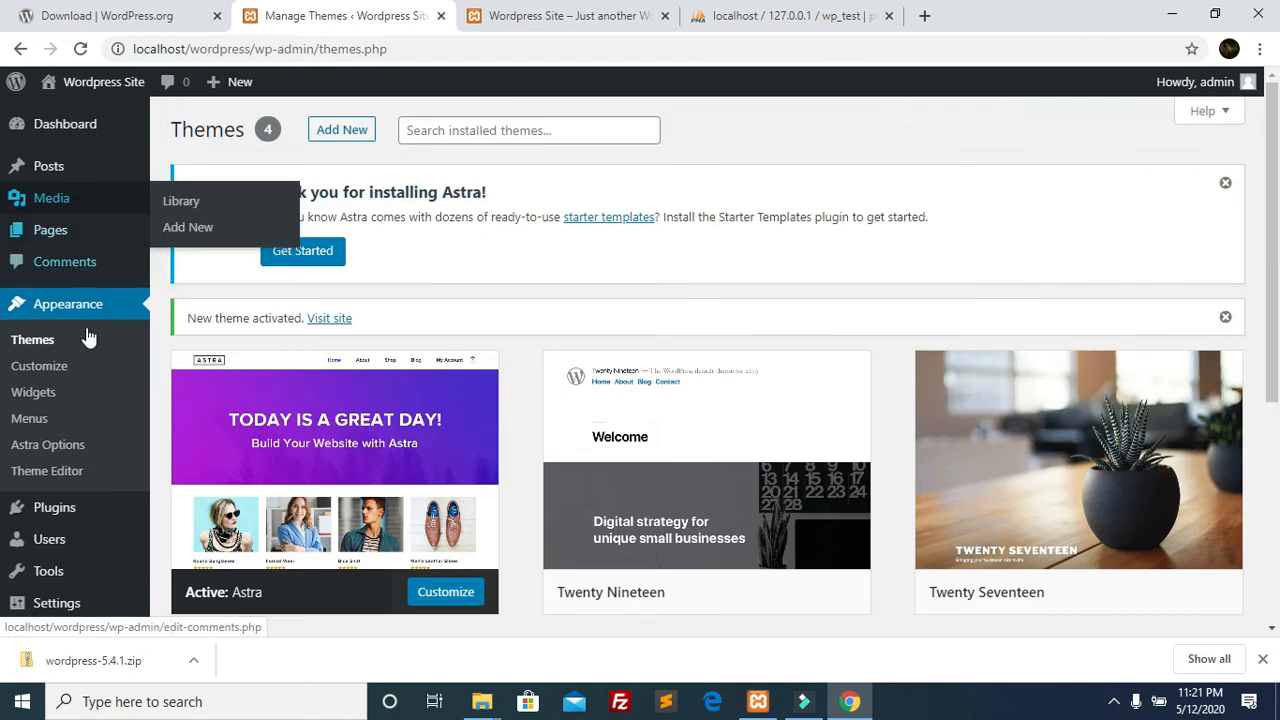
scroll(300, 420, "down", 3)
scroll(300, 420, "up", 3)
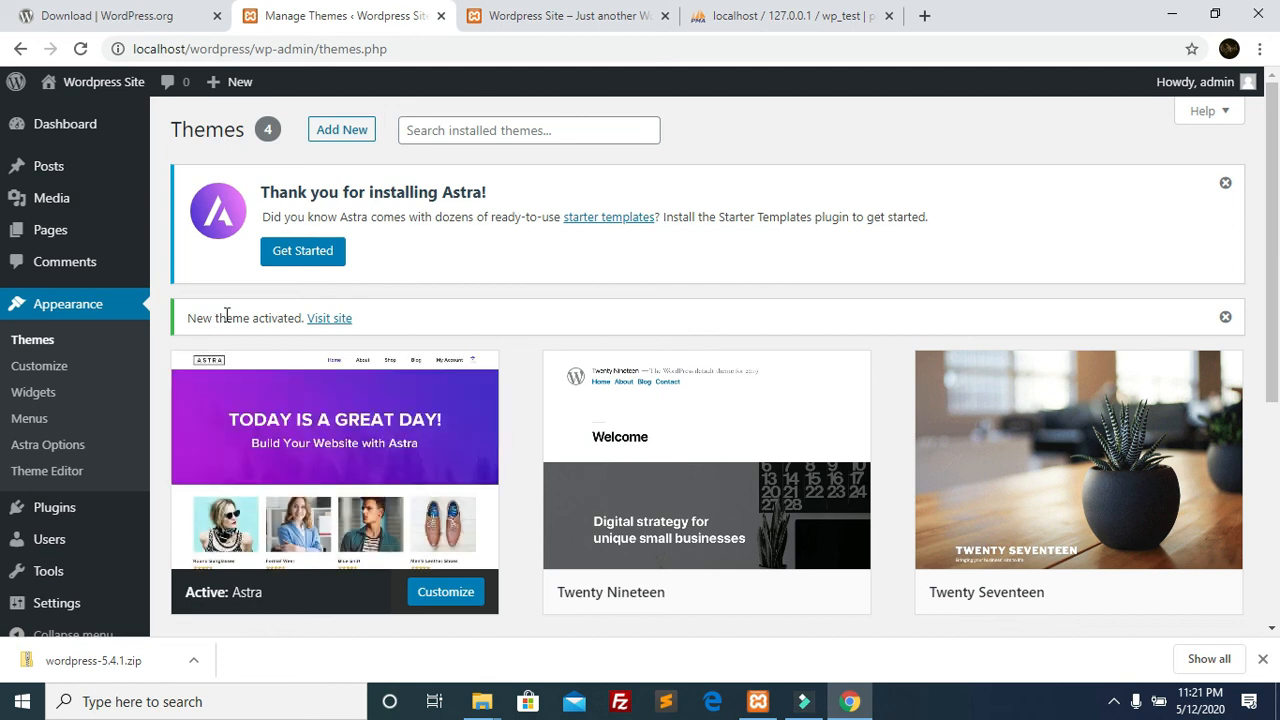
scroll(583, 349, "down", 3)
scroll(583, 349, "up", 3)
scroll(455, 343, "down", 1)
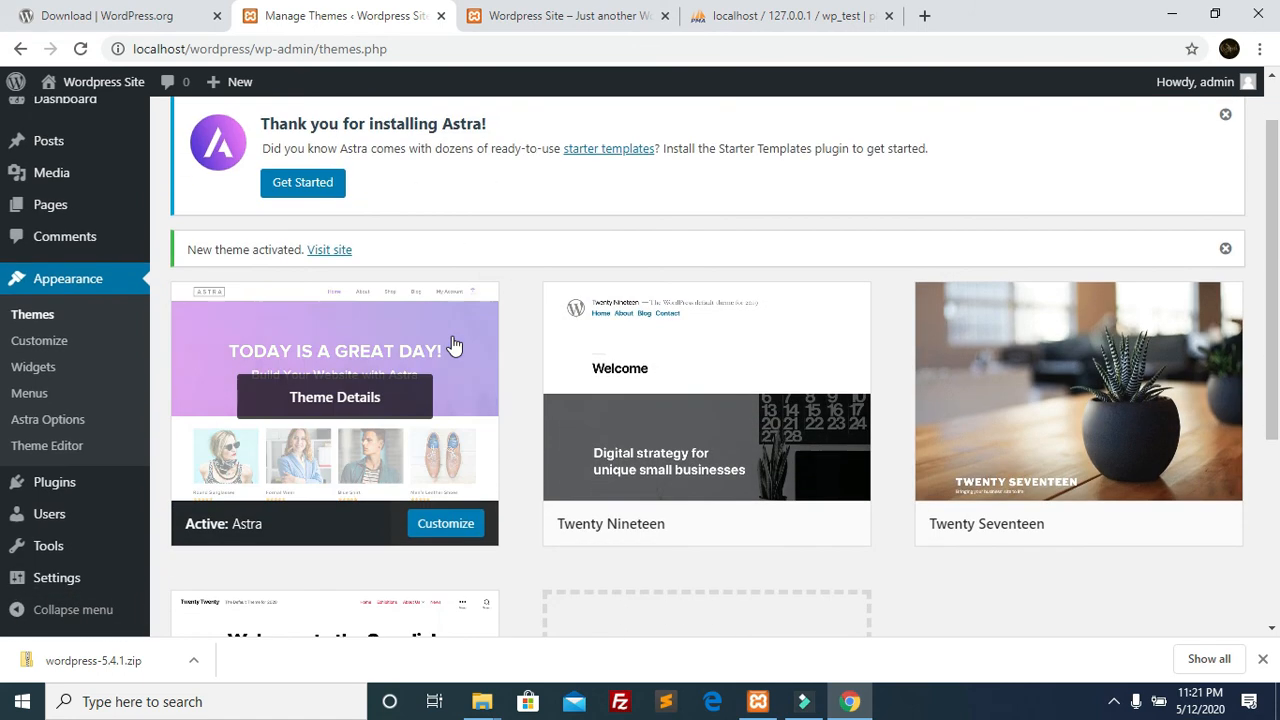
scroll(92, 206, "up", 1)
scroll(523, 390, "down", 3)
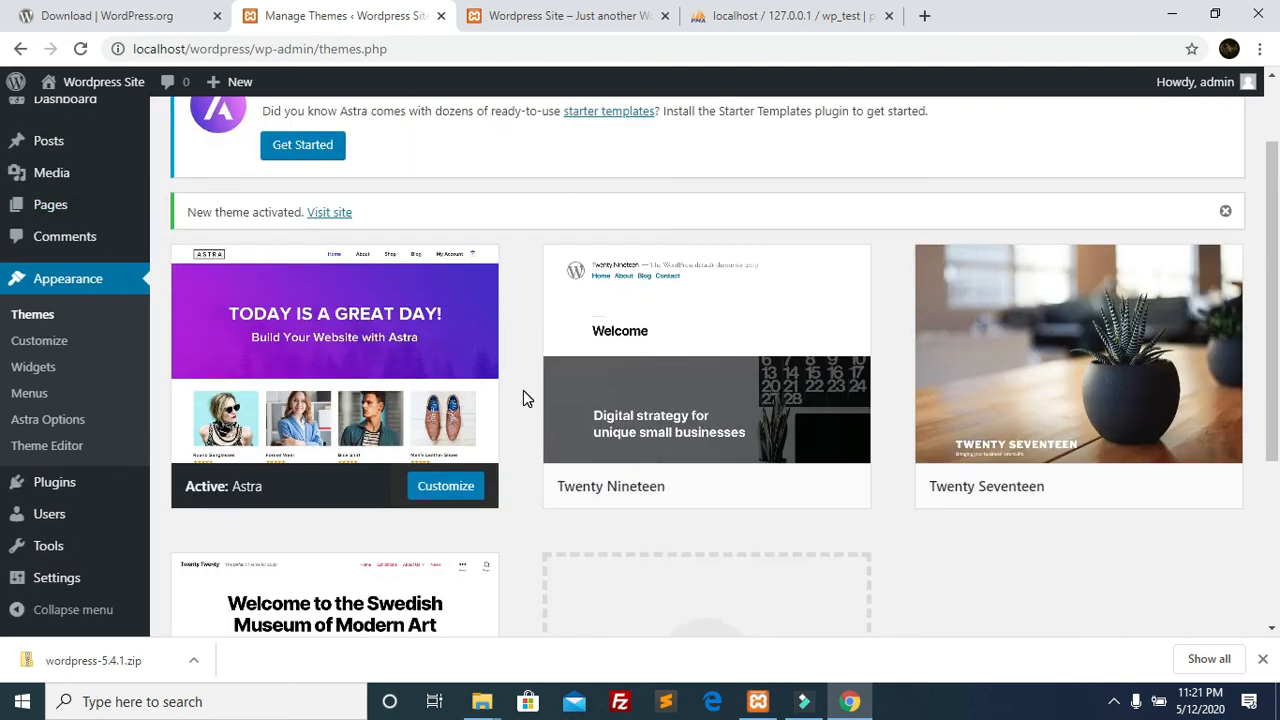
scroll(780, 580, "down", 1)
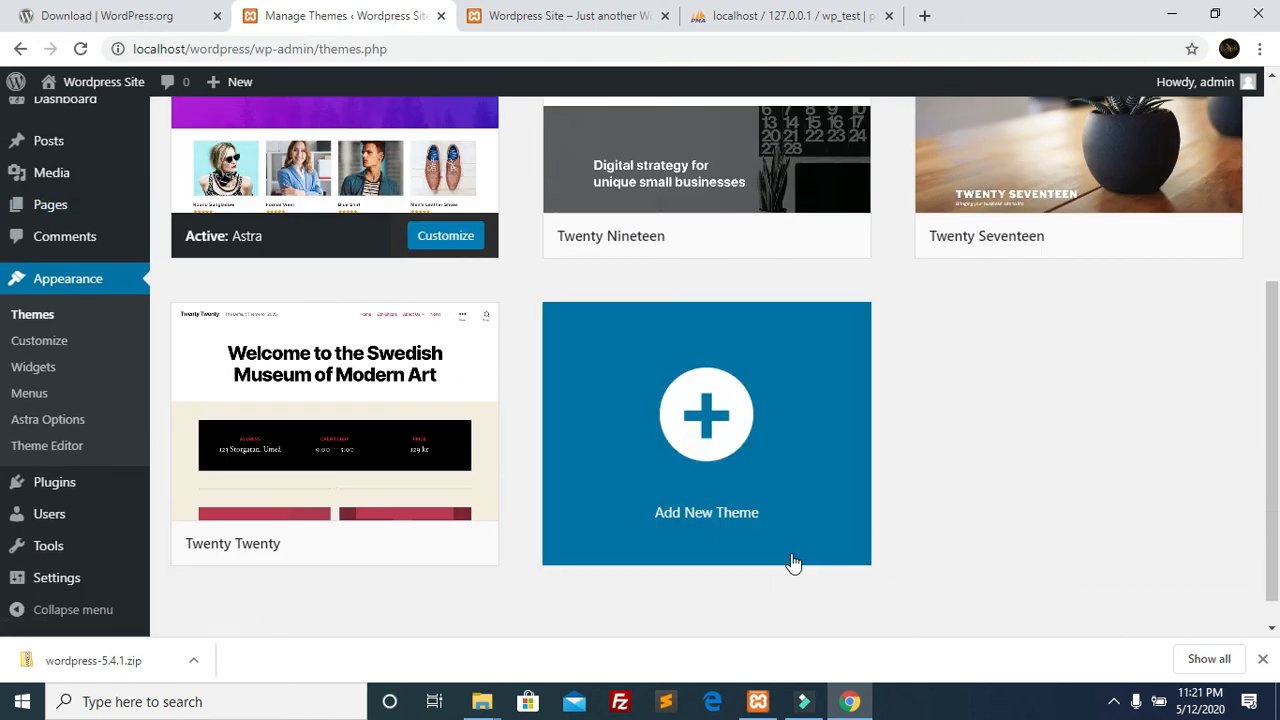